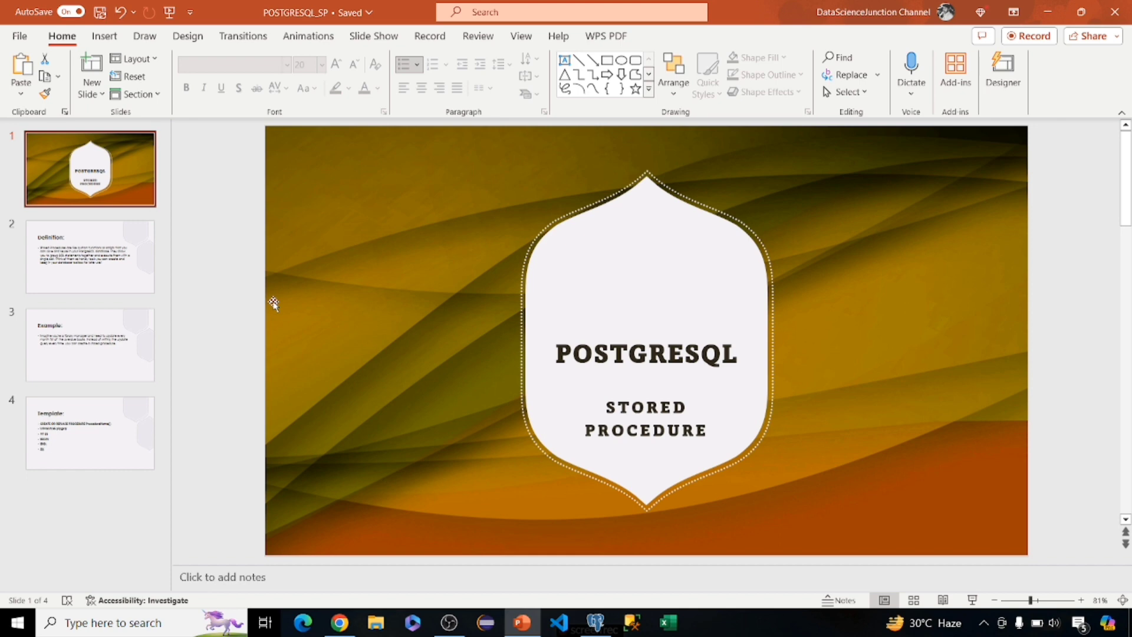
- Show slide 2, the Definition slide describing stored procedures as reusable SQL scripts
left_click(111, 264)
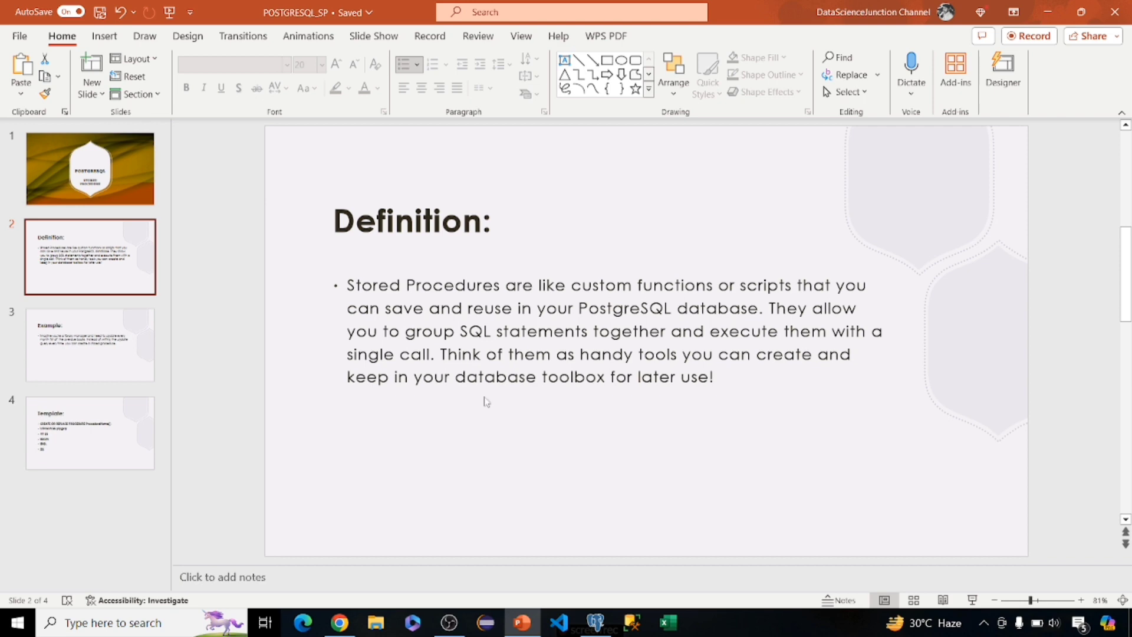
- Show slide 3, the library manager example of monthly overdue-book updates
left_click(92, 368)
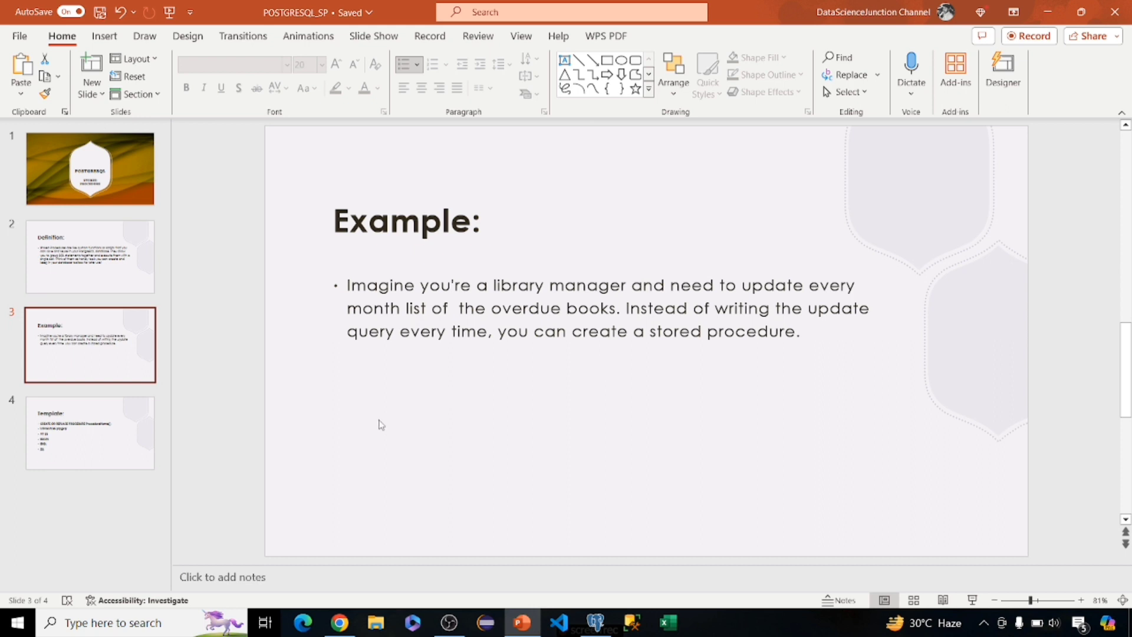
- Show slide 4's CREATE OR REPLACE PROCEDURE skeleton with LANGUAGE plpgsql, BEGIN and END
left_click(108, 436)
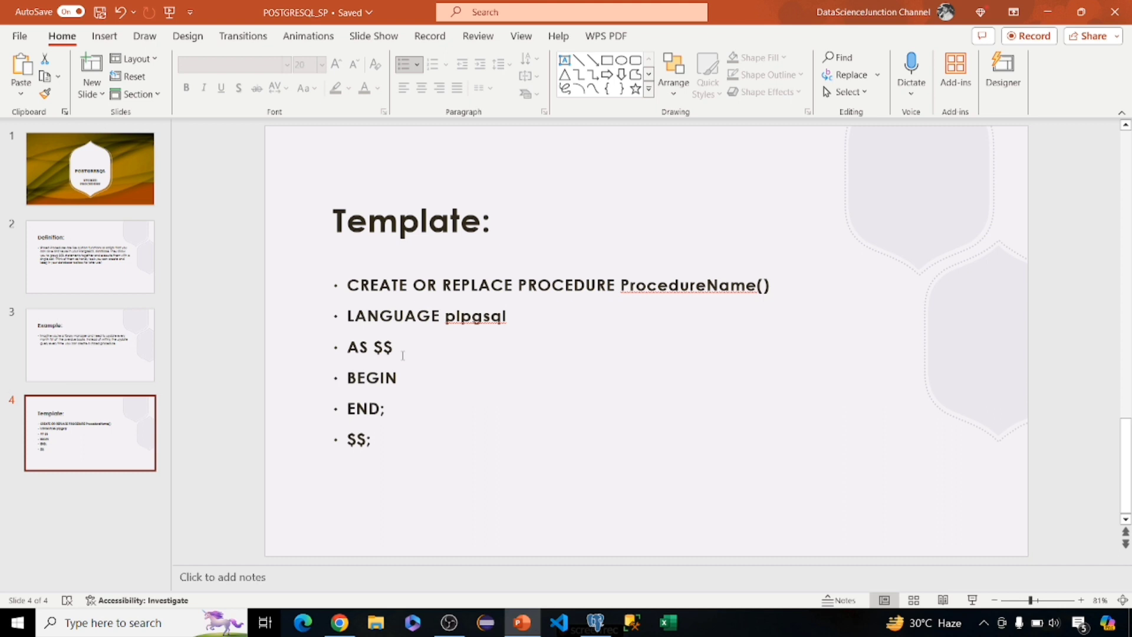
- In pgAdmin, run select * from books, listing 10 books all marked Available
left_click(595, 622)
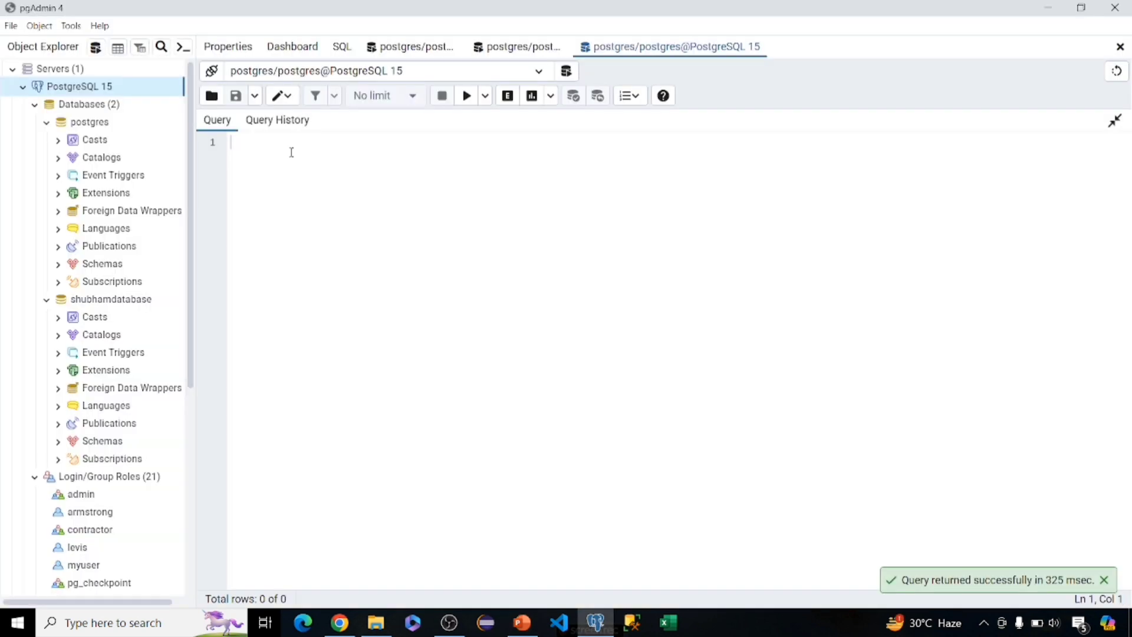
type("select ")
type("* fro")
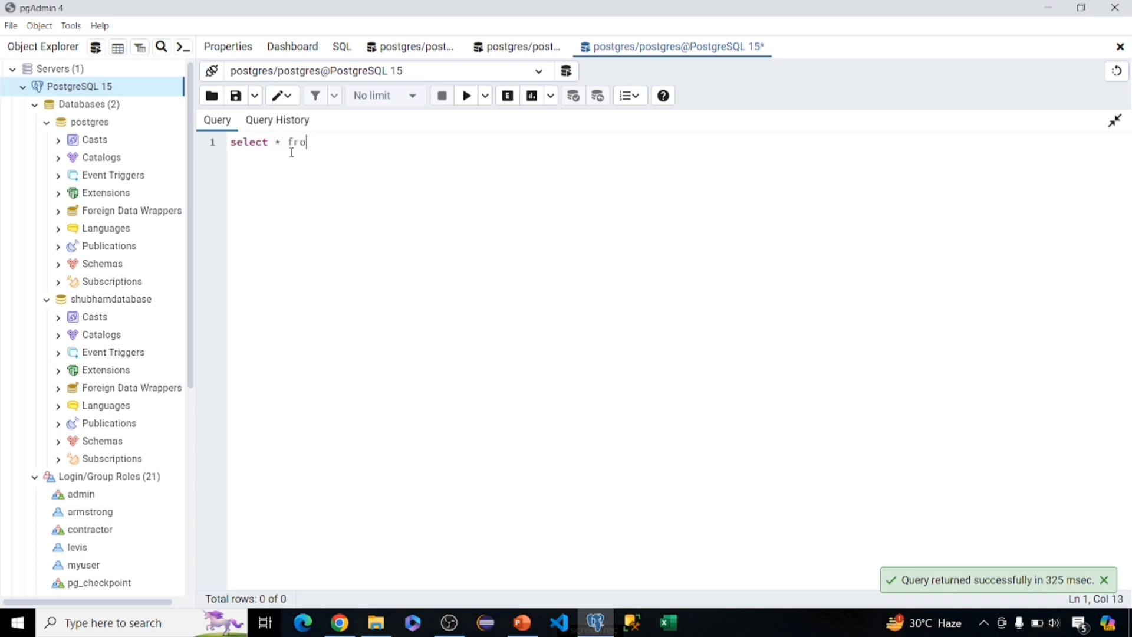
type("m books")
left_click(467, 96)
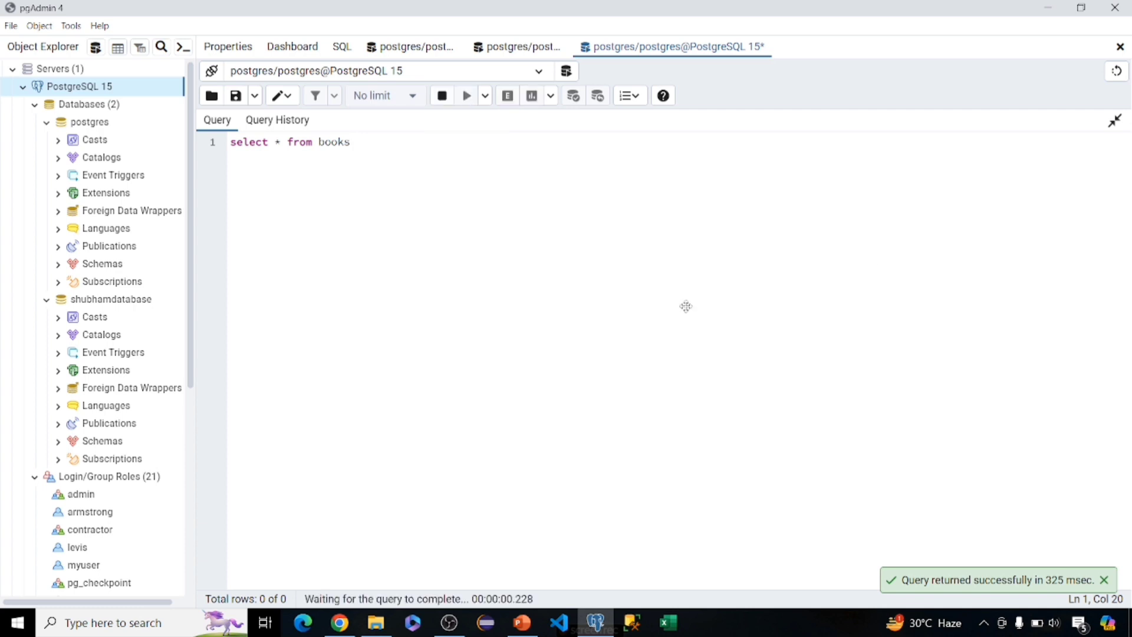
left_click(1117, 120)
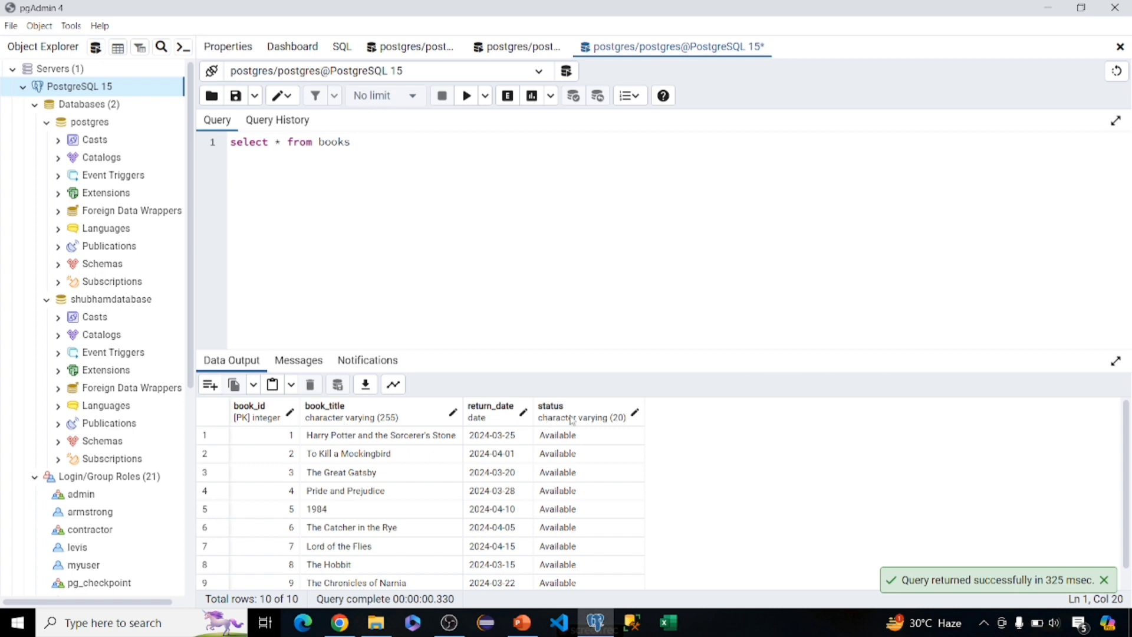
scroll(588, 493, "down", 1)
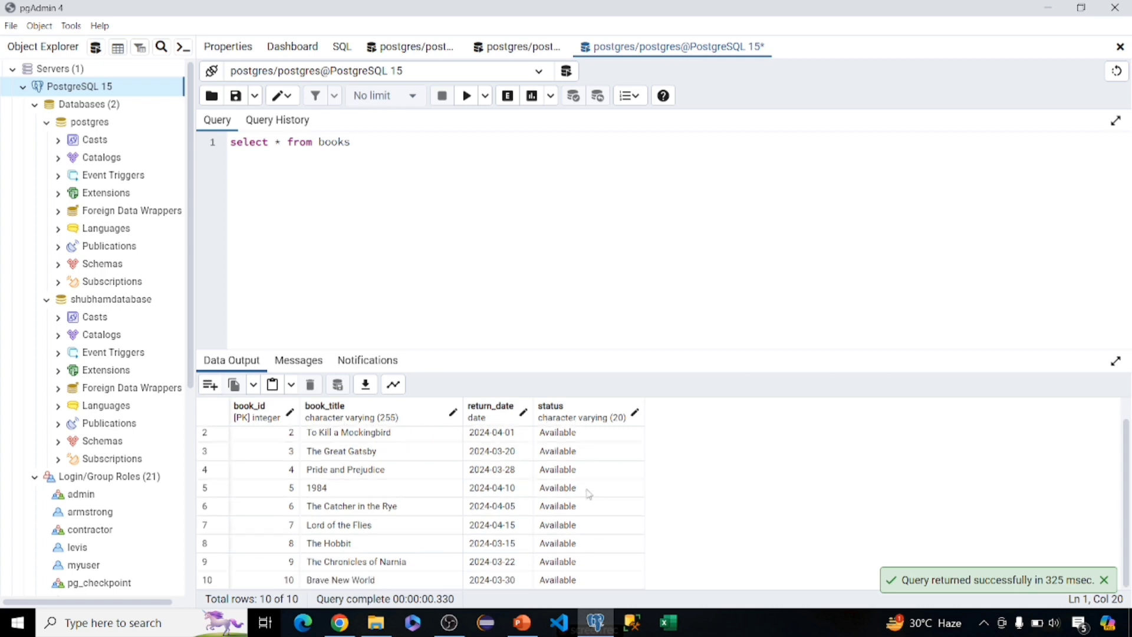
scroll(588, 493, "up", 1)
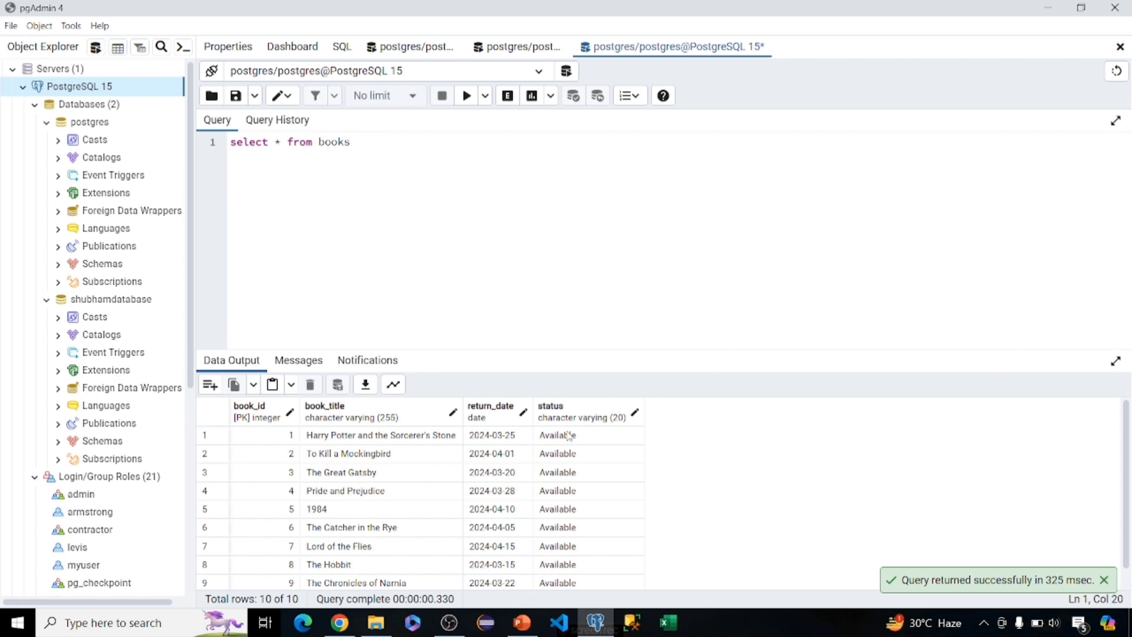
- Add blank lines separating the books query from the CREATE OR REPLACE PROCEDURE line
left_click(382, 142)
key("Return")
type("CREATE ")
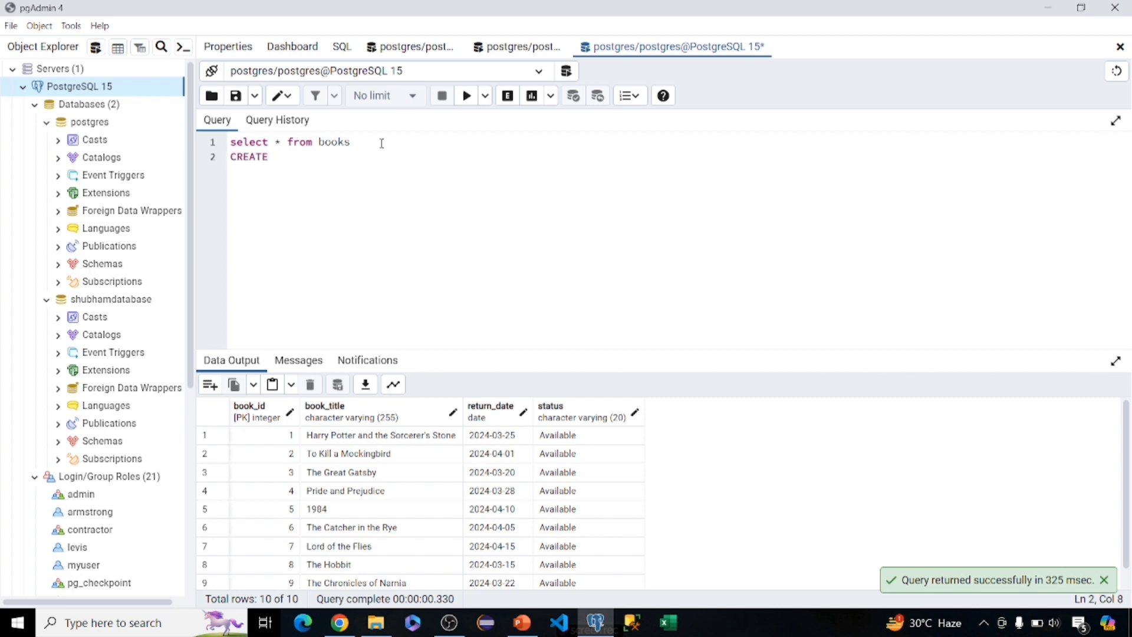
type("OR")
left_click(357, 142)
key("Return")
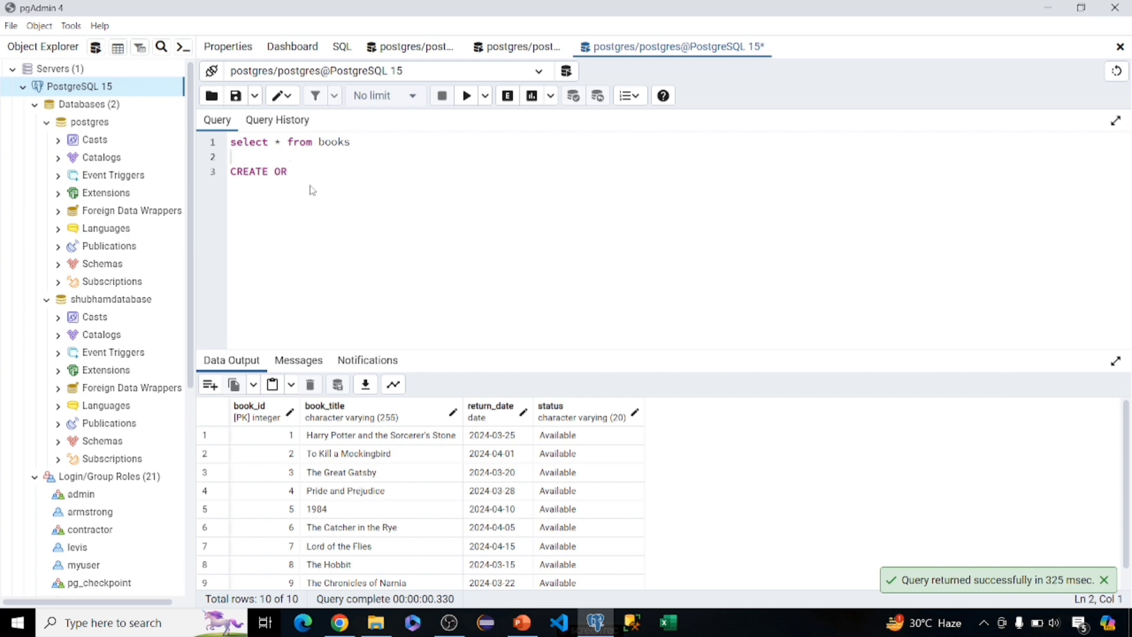
left_click(313, 172)
type("REP")
type("LACE PRO")
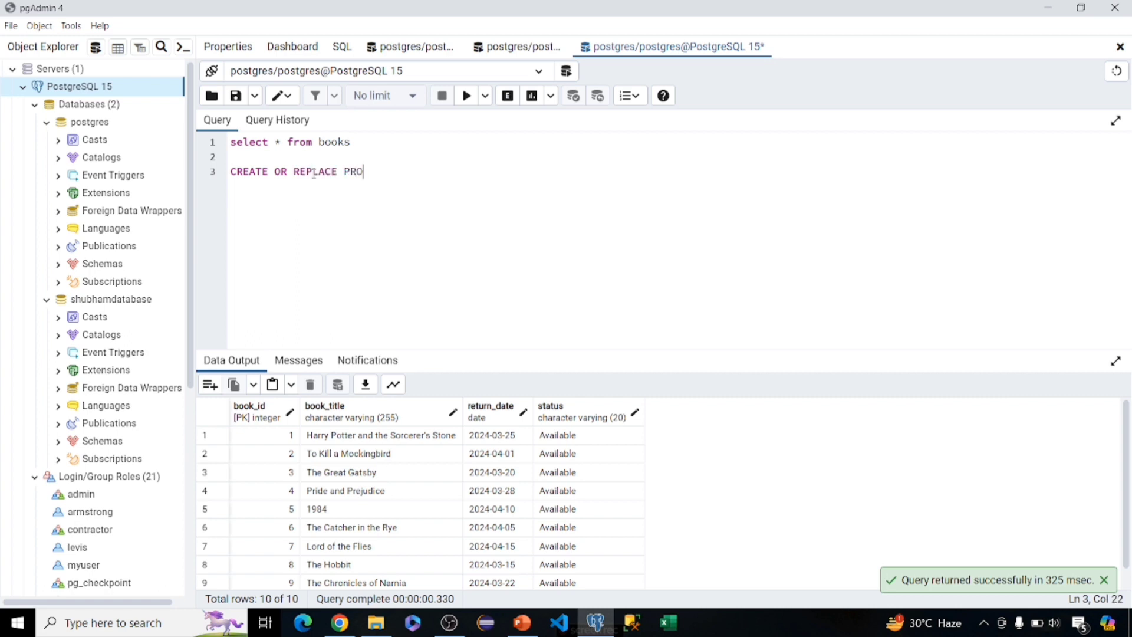
type("CEDURE ")
type("Update")
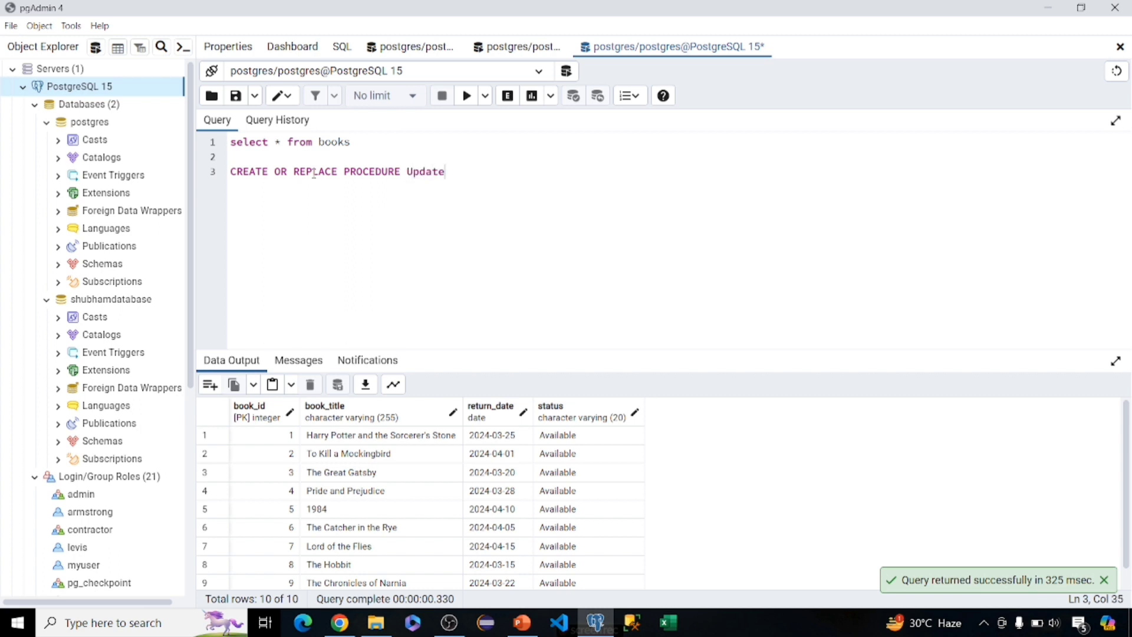
type("Over")
type("dueB")
type("ooks")
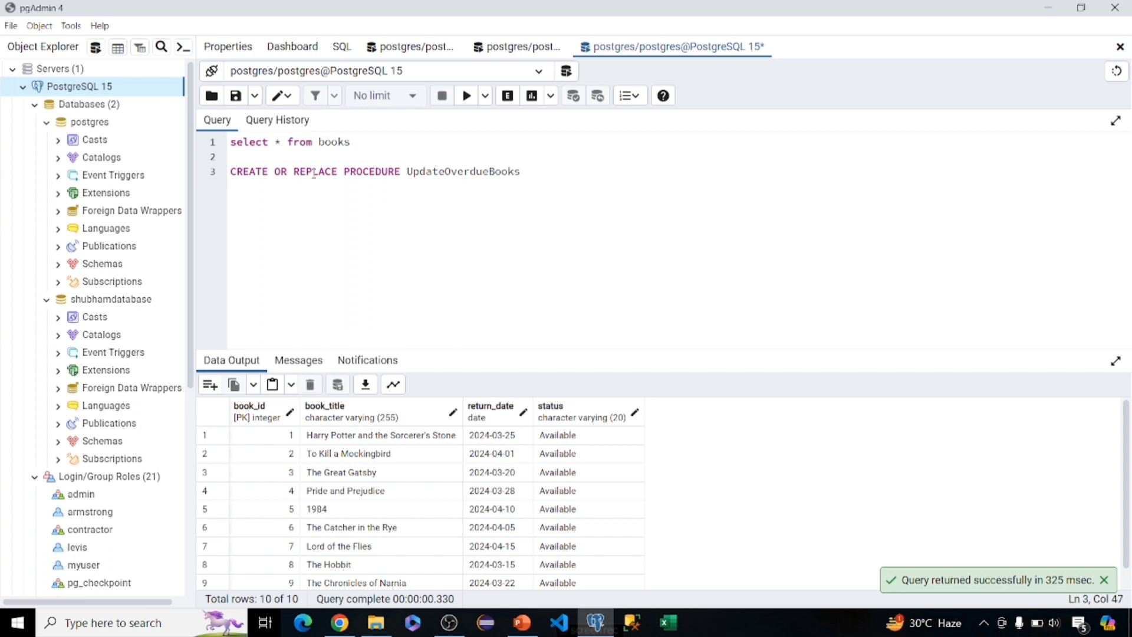
type("(")
- Write the UpdateOverdueBooks body setting status 'Overdue' where return_date is before today, ending $$;
key("Return")
type("LA")
type("NGUAGE")
type(" plp")
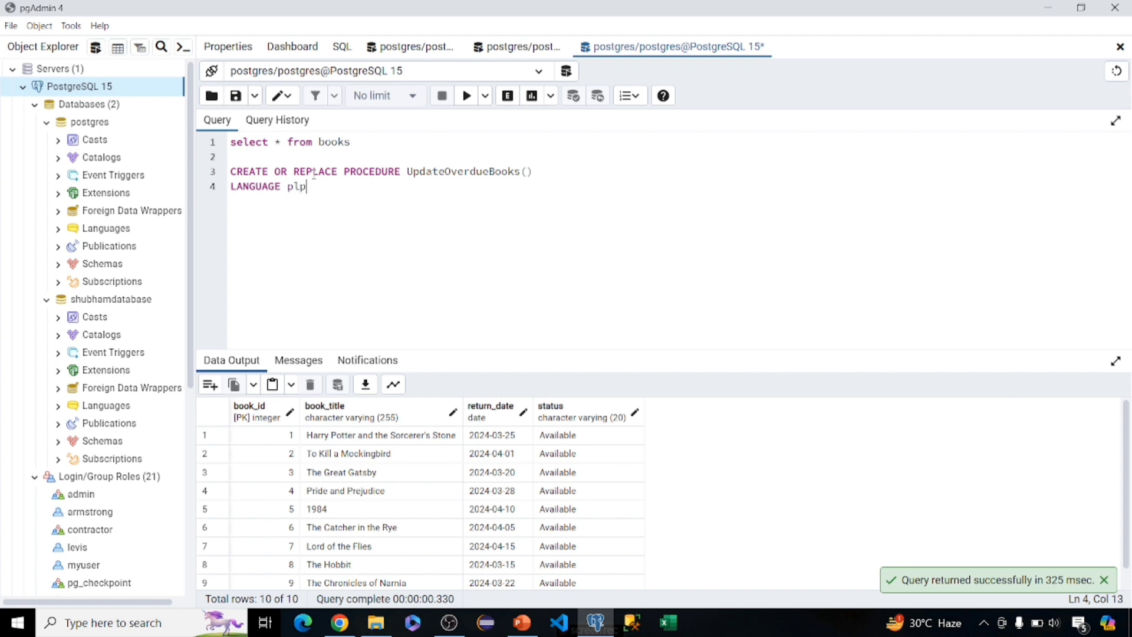
type("gsq")
type("l")
key("Return")
type("AS")
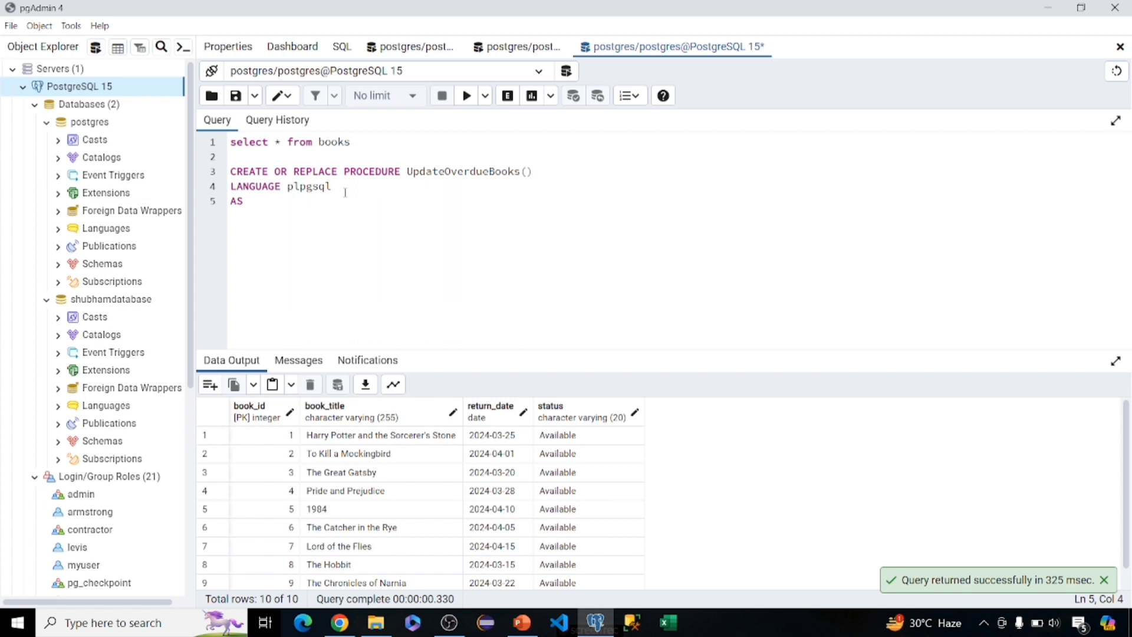
type(" $$")
key("Return")
type("B")
type("EGIN")
key("Return")
type("UPDATE")
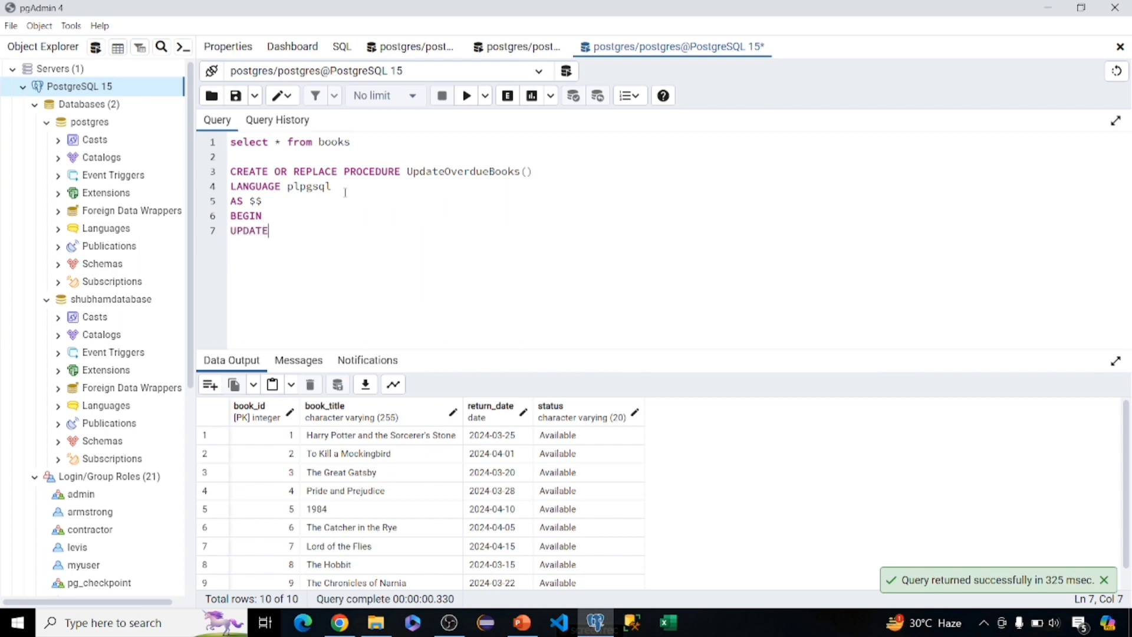
type(" B")
type("ooks")
key("Return")
type("S")
type("ET")
type(" status ")
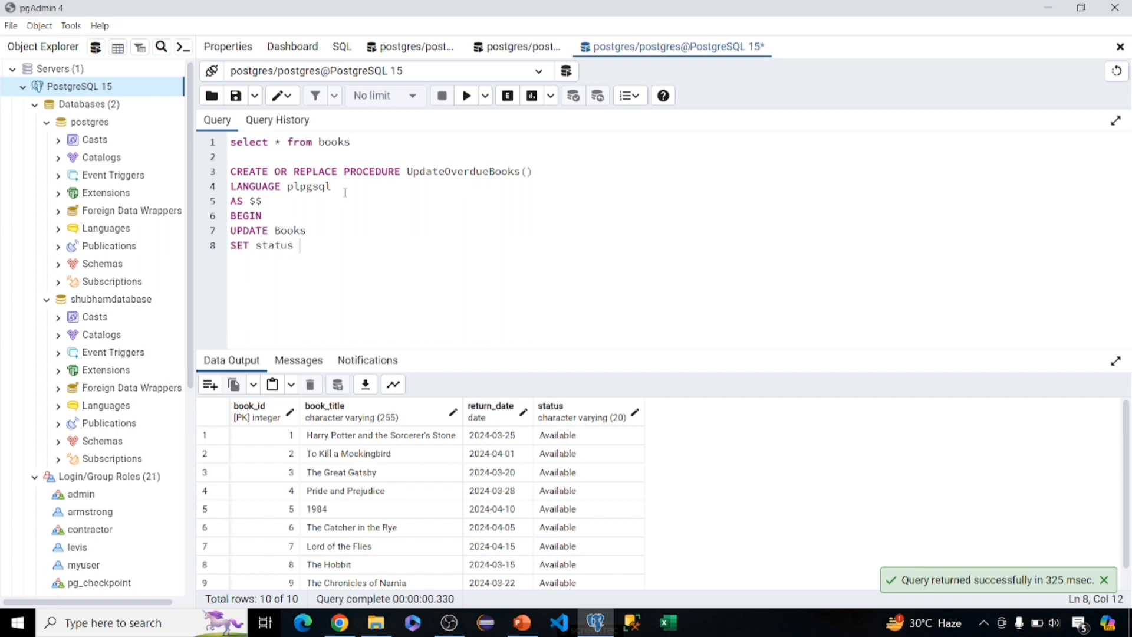
type("=")
type(" '")
type("Overdue")
left_click(382, 250)
key("Return")
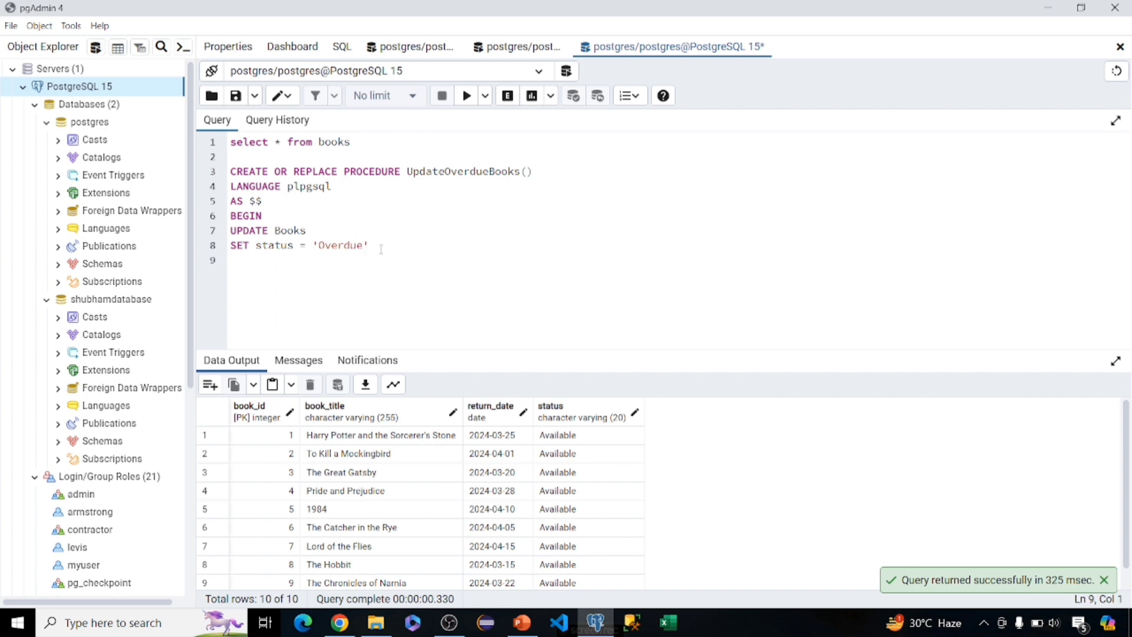
type("WHERE ")
type("r")
type("eturn")
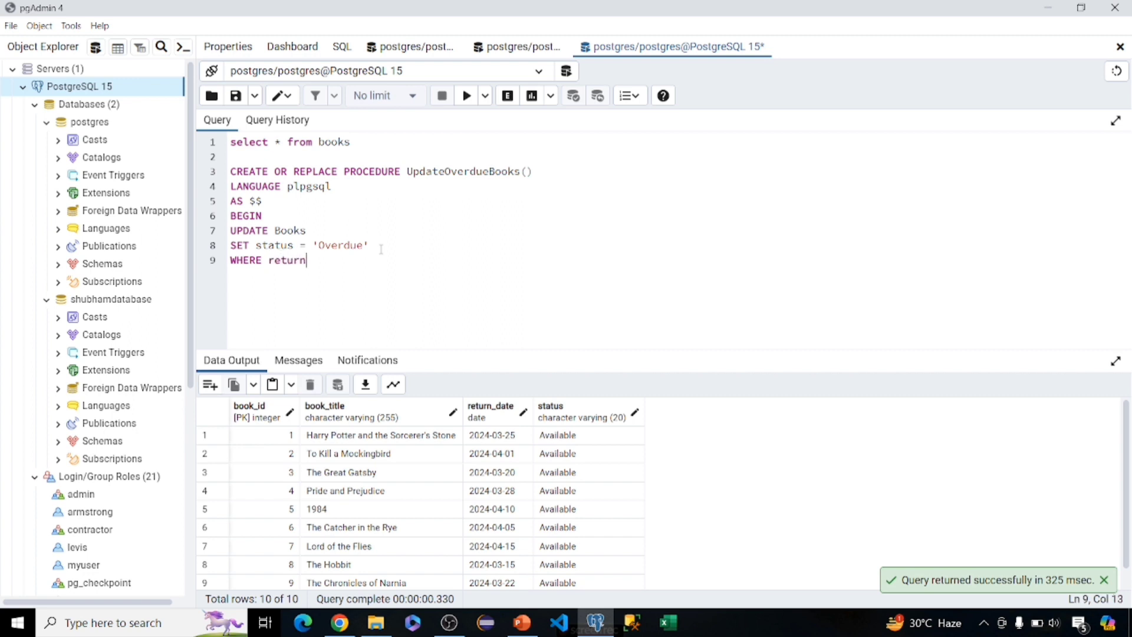
type("_date ")
type("< ")
type("Curr")
type("ent_")
type("Date")
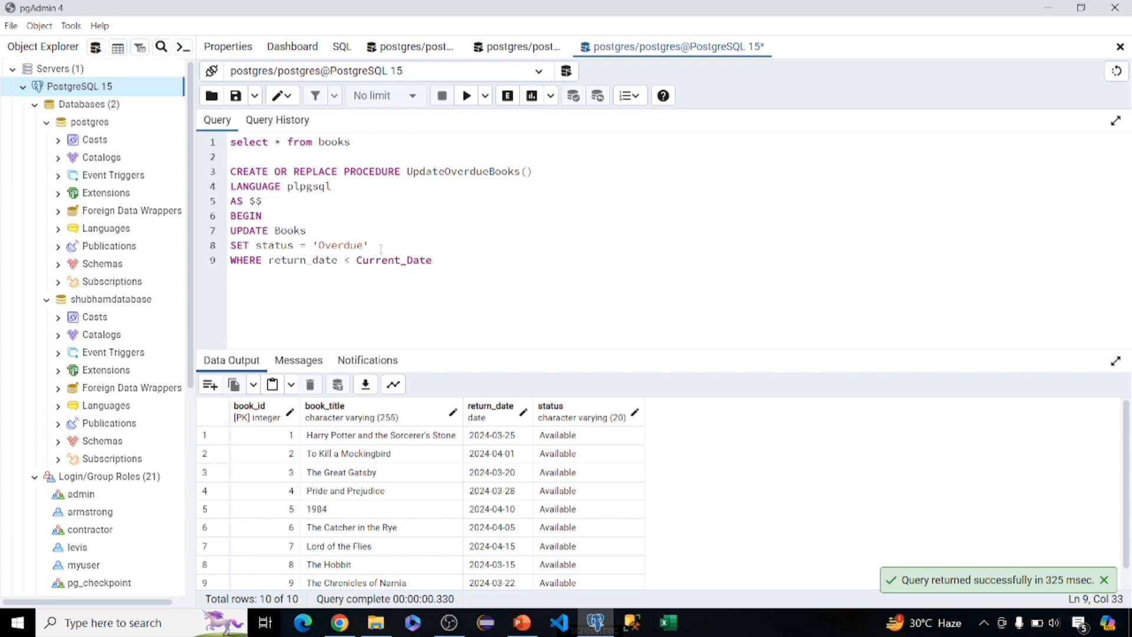
type(";")
key("Return")
type("en")
type("d;")
key("Return")
type("$$")
type(";")
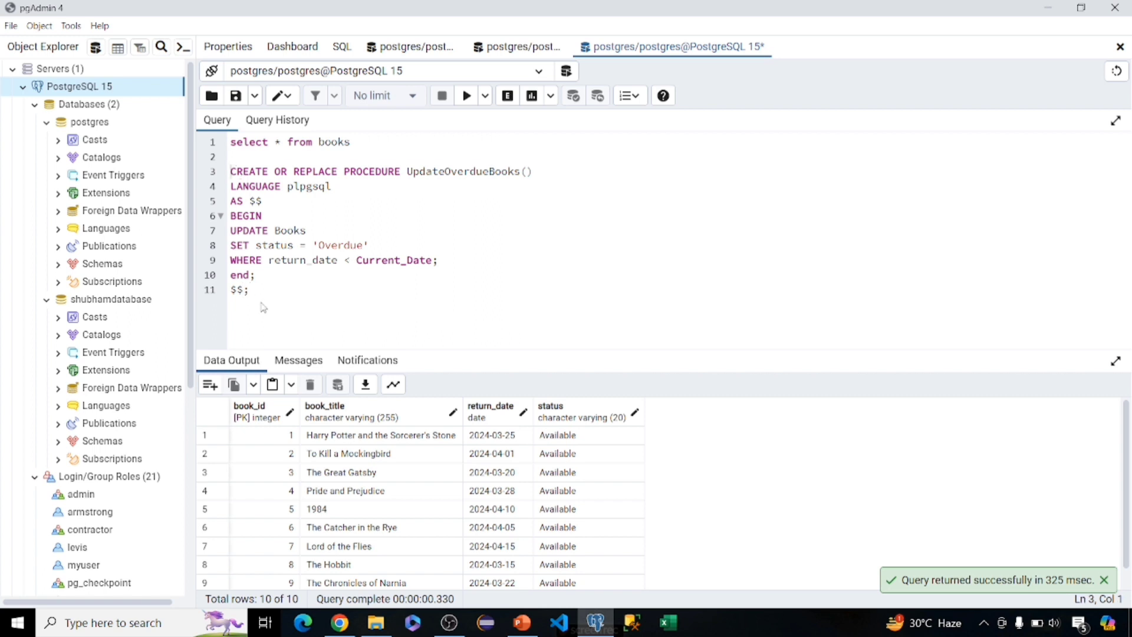
- Execute lines 3–11 to create UpdateOverdueBooks, getting a CREATE PROCEDURE confirmation
left_click_drag(231, 171, 261, 294)
left_click(466, 96)
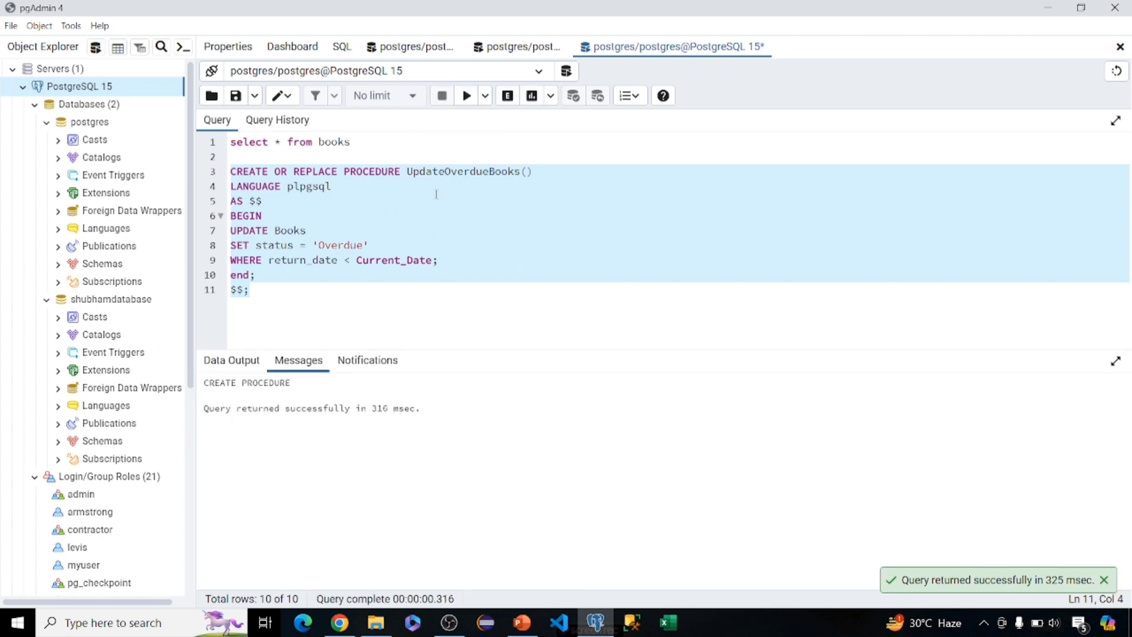
left_click(436, 194)
left_click(410, 172)
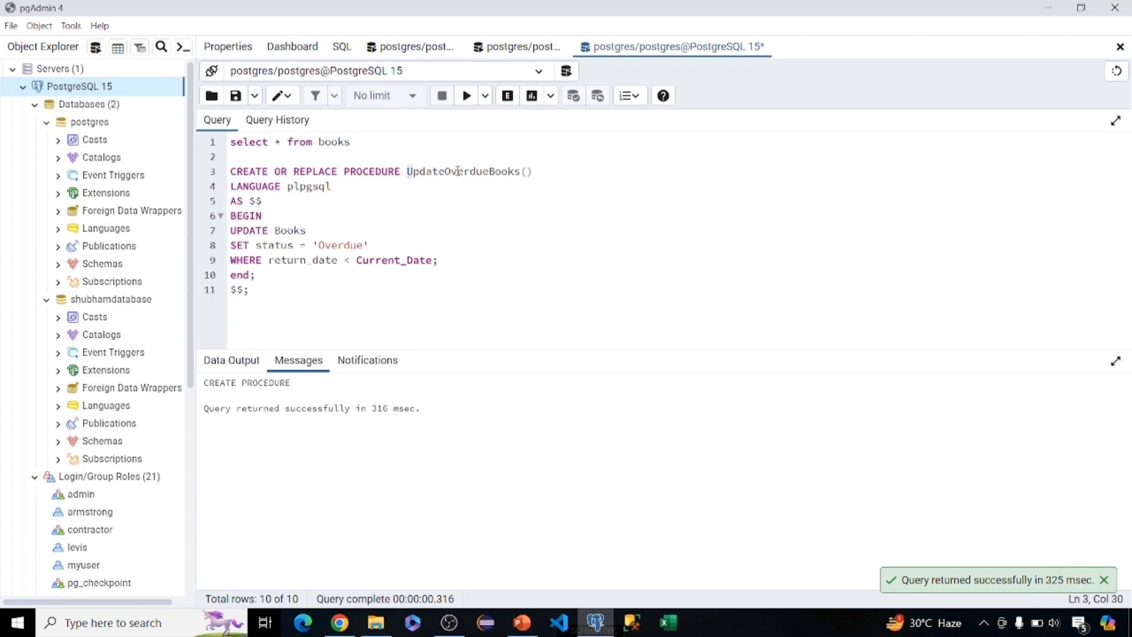
left_click(536, 174, "shift")
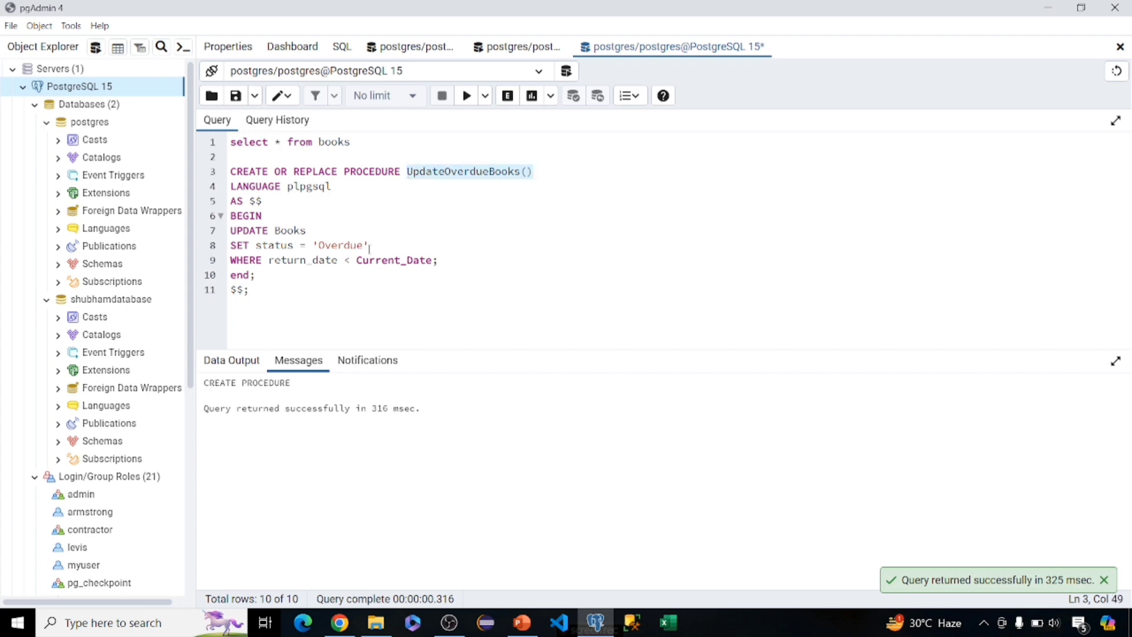
left_click(260, 322)
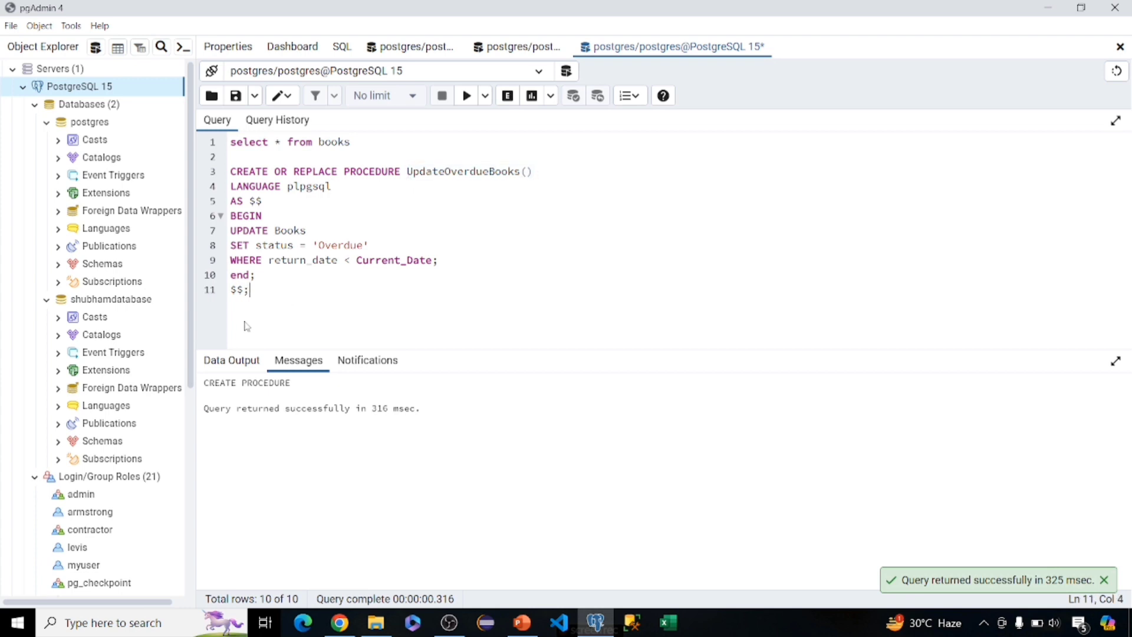
- Write CALL UpdateOverdueBooks(); on line 13 and execute it successfully
key("Return")
key("Return")
type("c")
type("a")
key("BackSpace")
key("BackSpace")
type("CA")
type("LL")
type("UpdateOverdueBooks()")
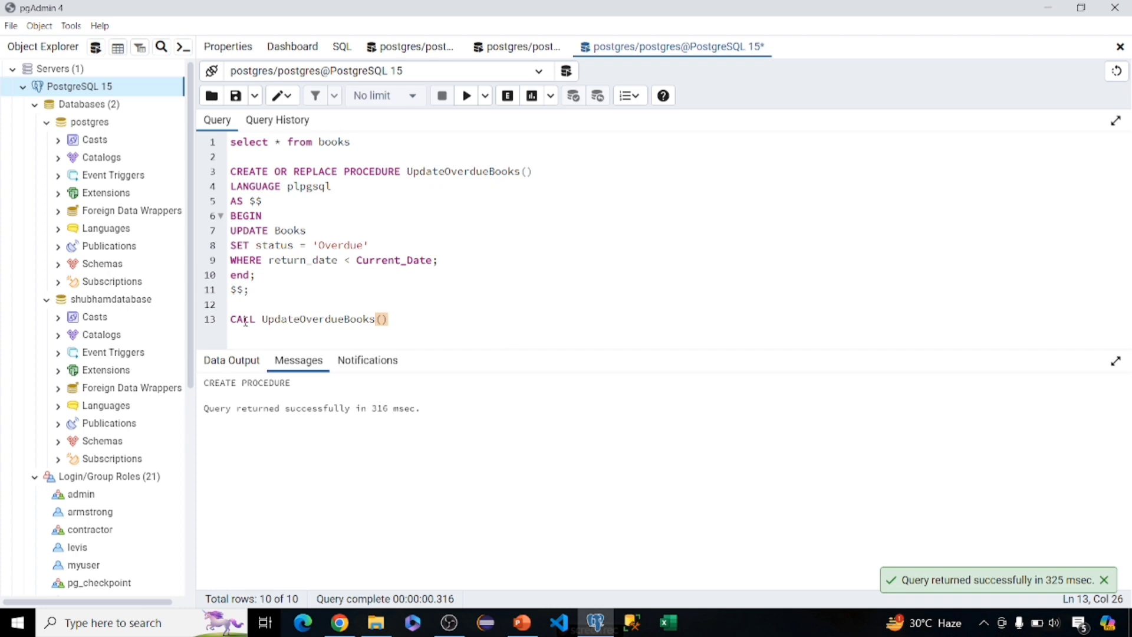
type(";")
left_click_drag(394, 320, 212, 323)
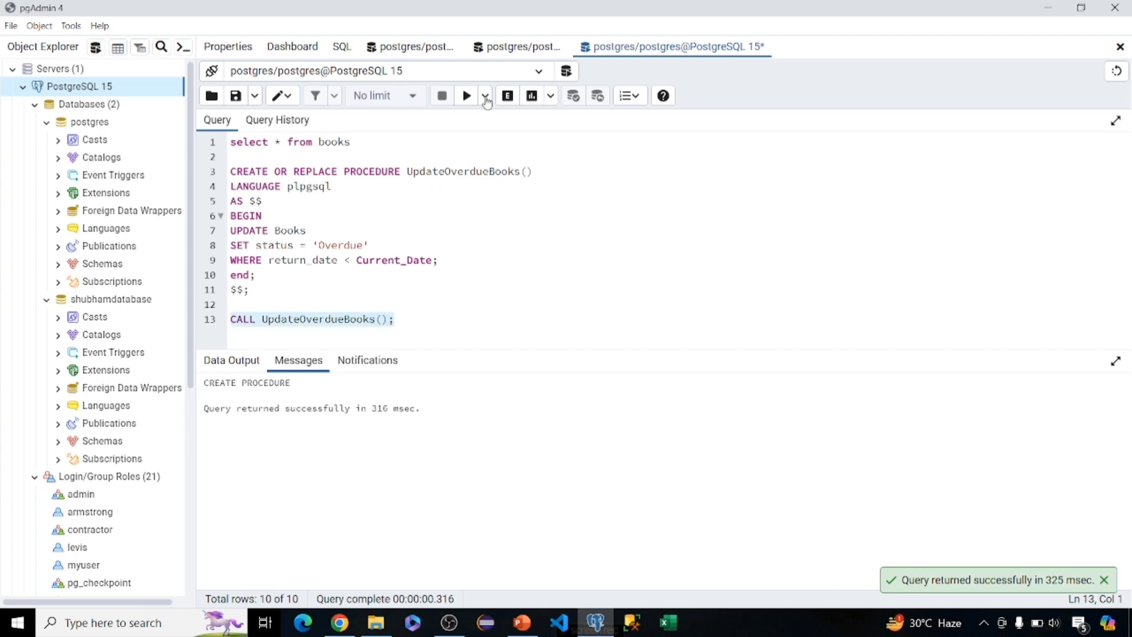
left_click(467, 98)
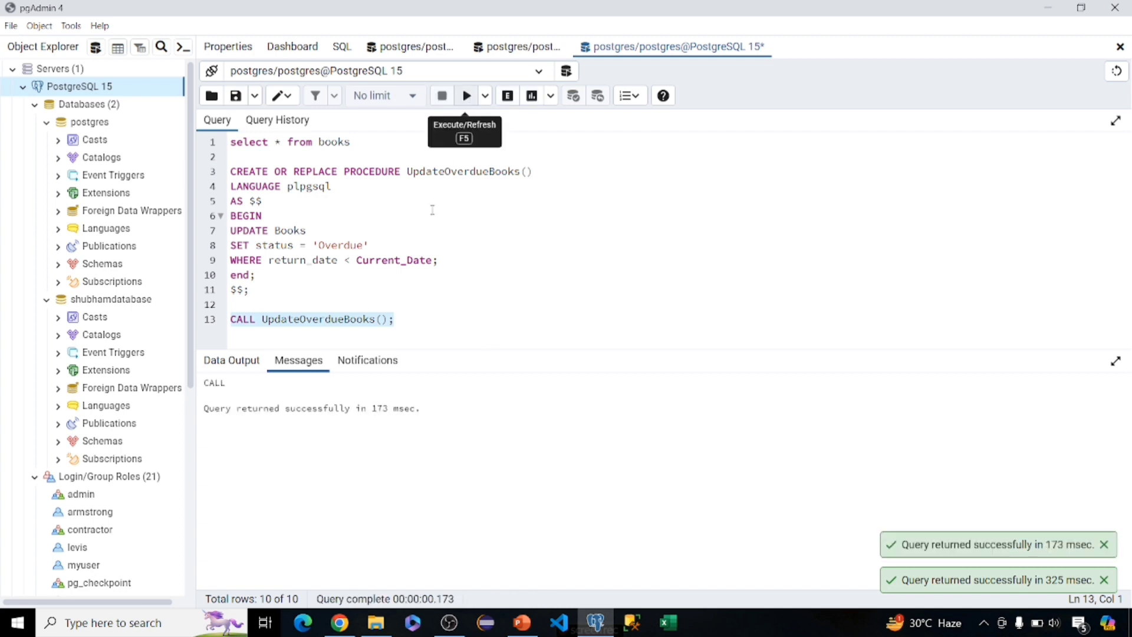
- Rerun the select * from books query to see the updated statuses
left_click(355, 142)
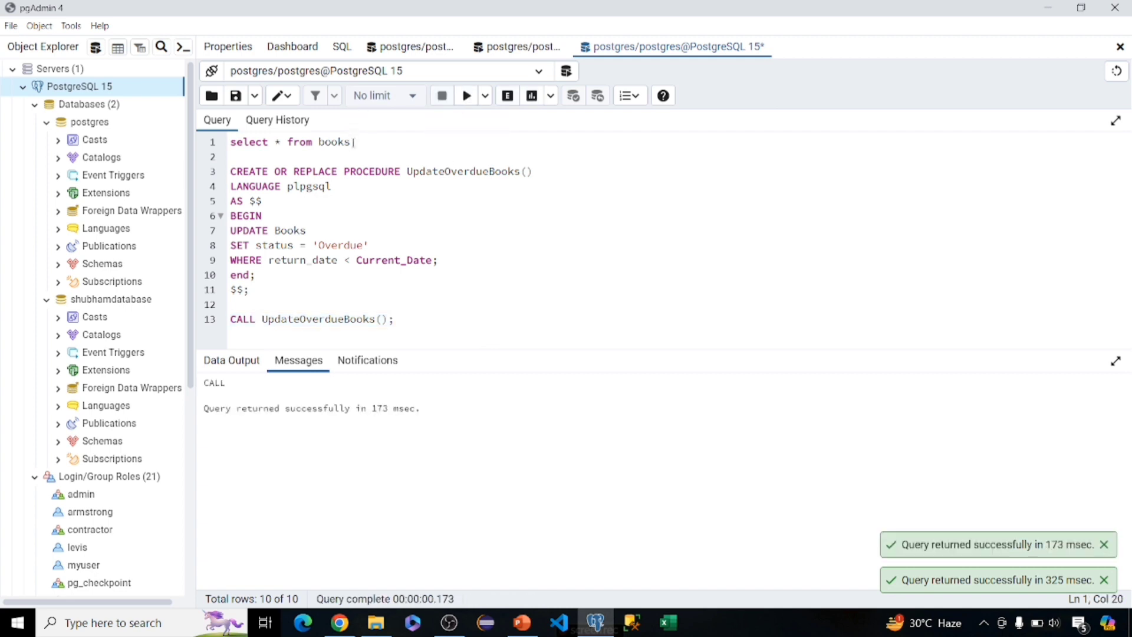
left_click(231, 144, "shift")
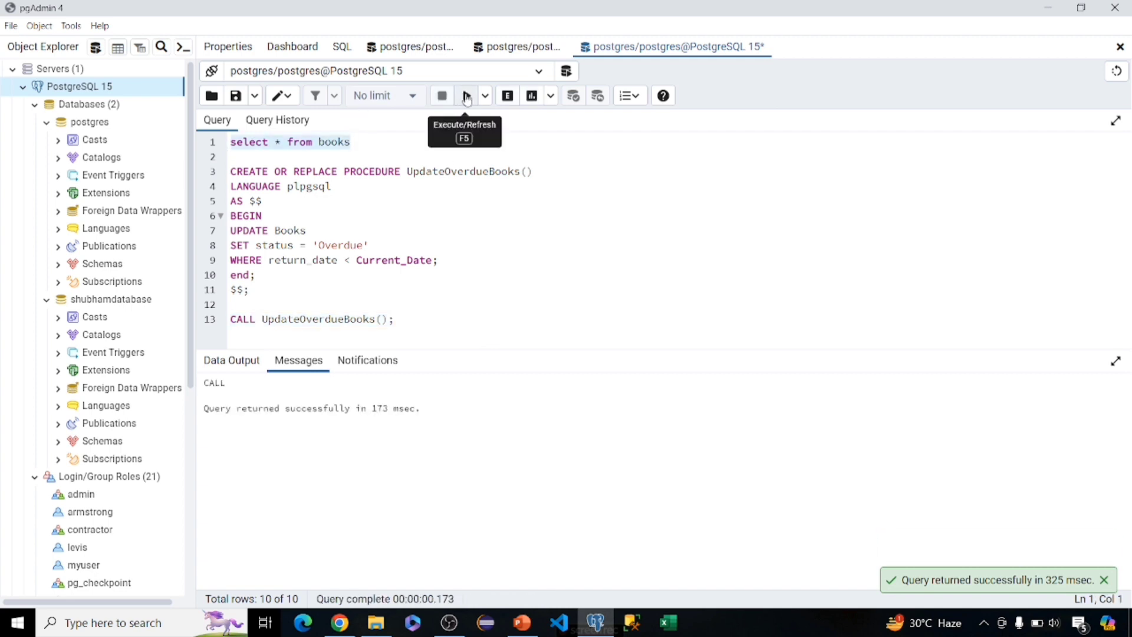
left_click(467, 97)
scroll(570, 478, "down", 1)
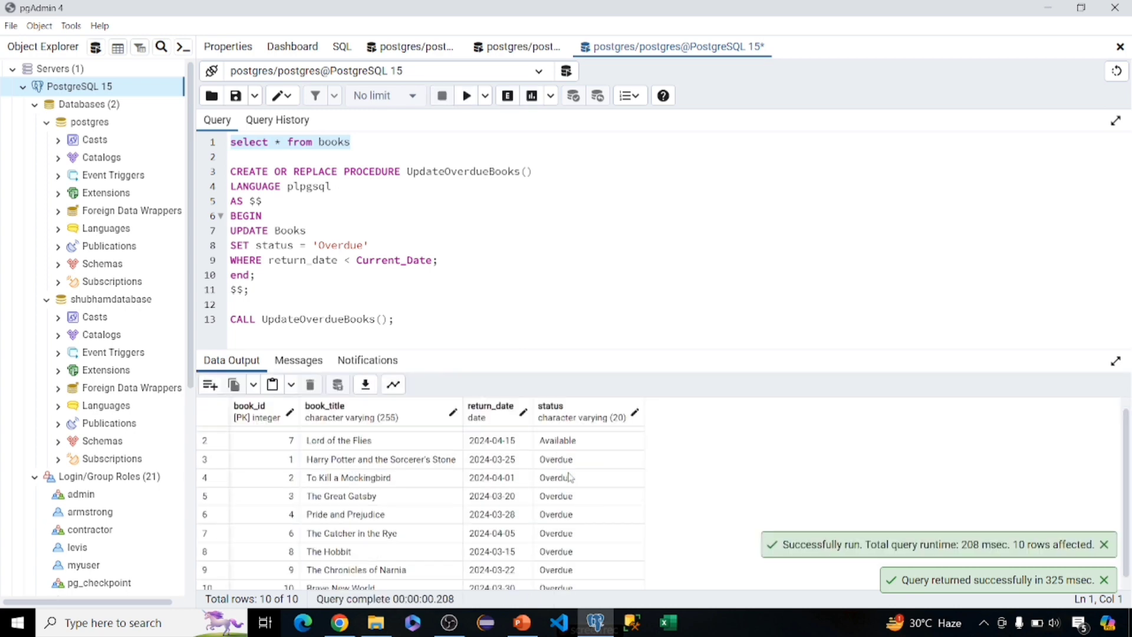
scroll(570, 478, "up", 1)
scroll(570, 476, "down", 1)
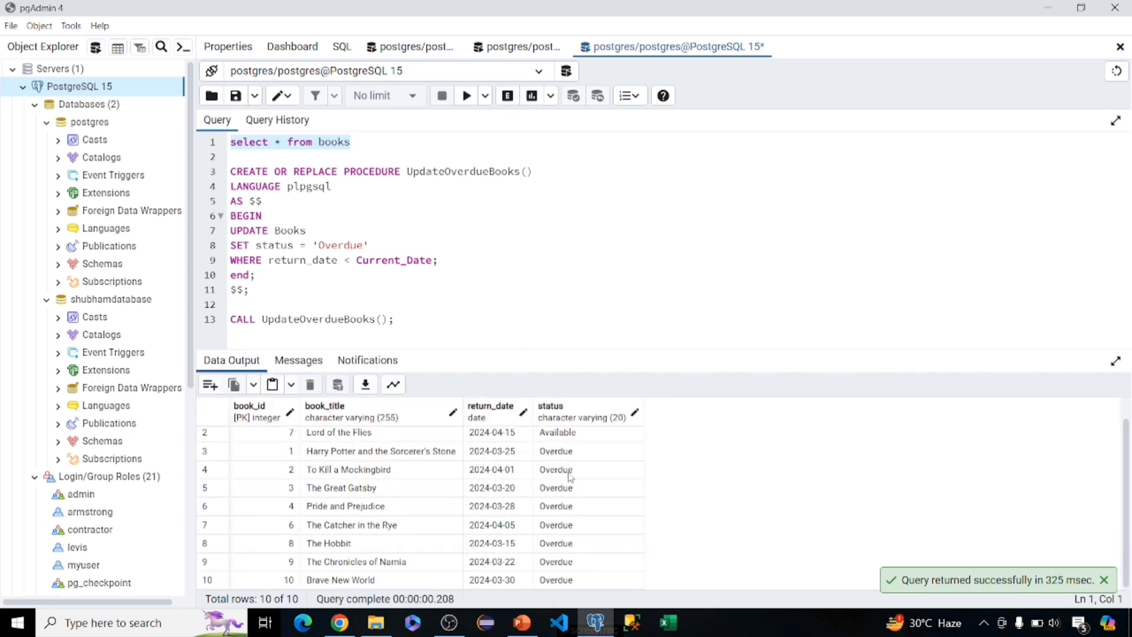
scroll(570, 476, "up", 1)
scroll(570, 476, "down", 1)
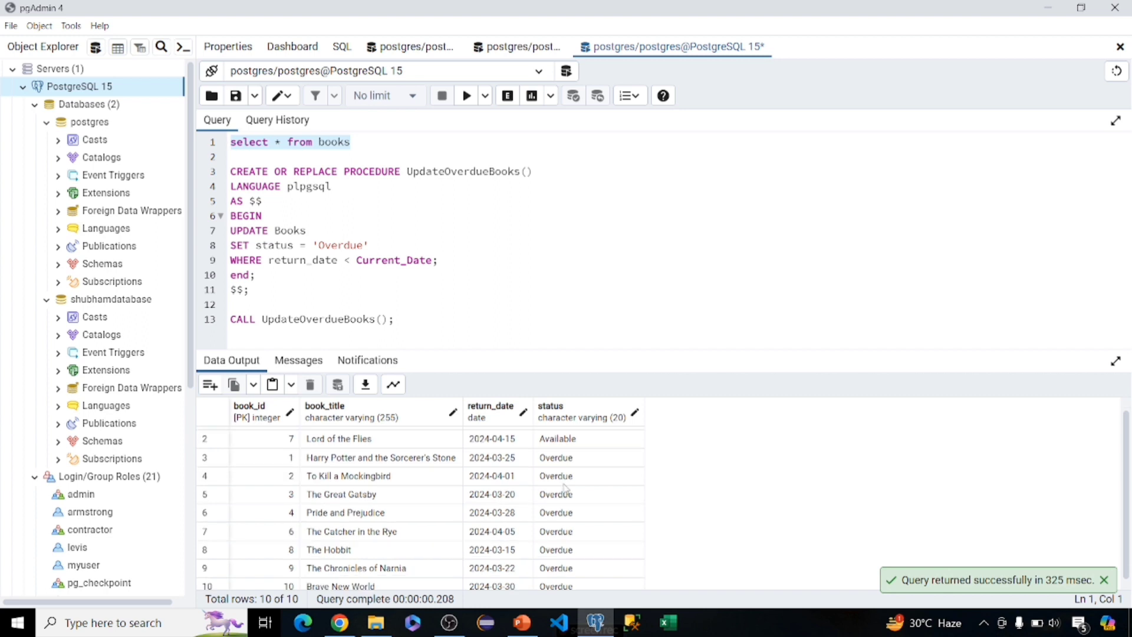
scroll(566, 489, "up", 1)
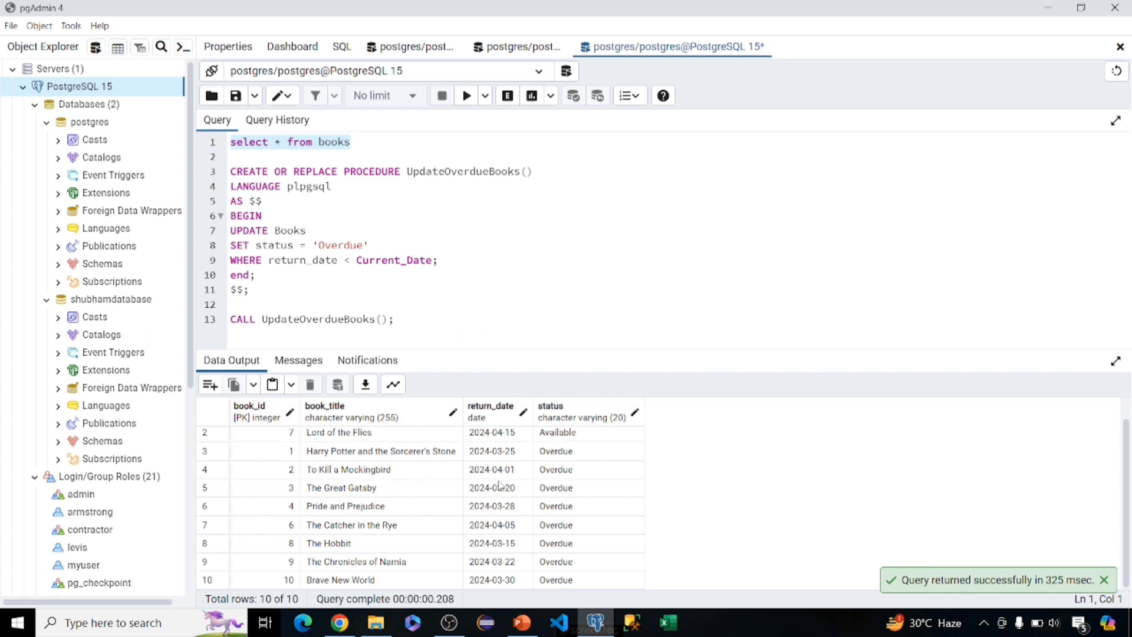
scroll(501, 486, "up", 1)
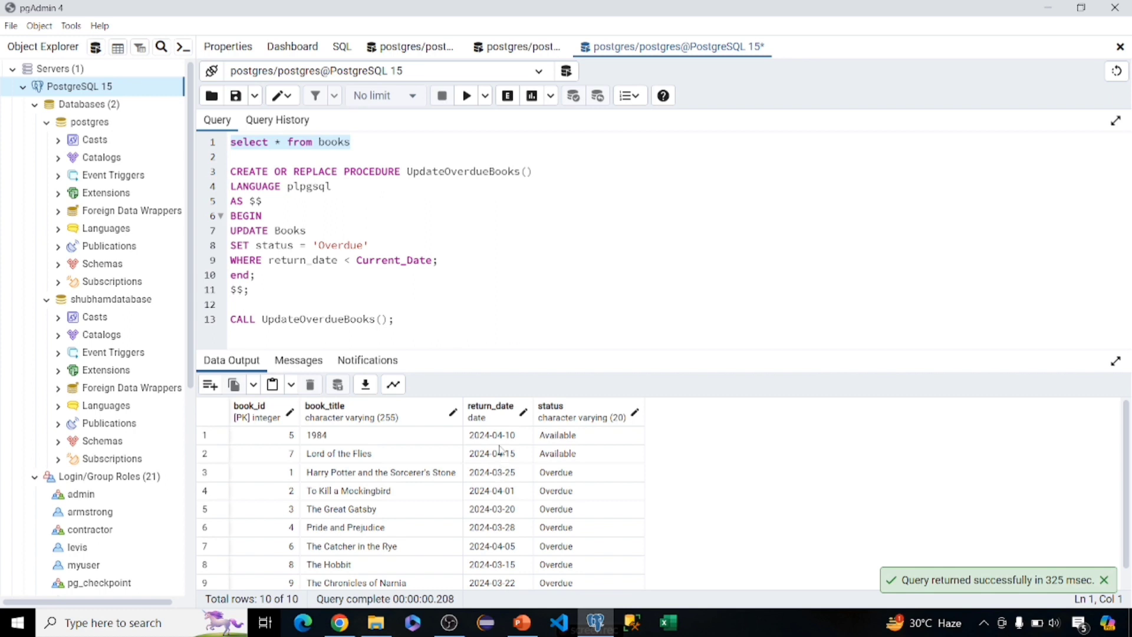
- Check return dates and statuses: eight Overdue, while 1984 and Lord of the Flies stay Available
left_click(511, 479)
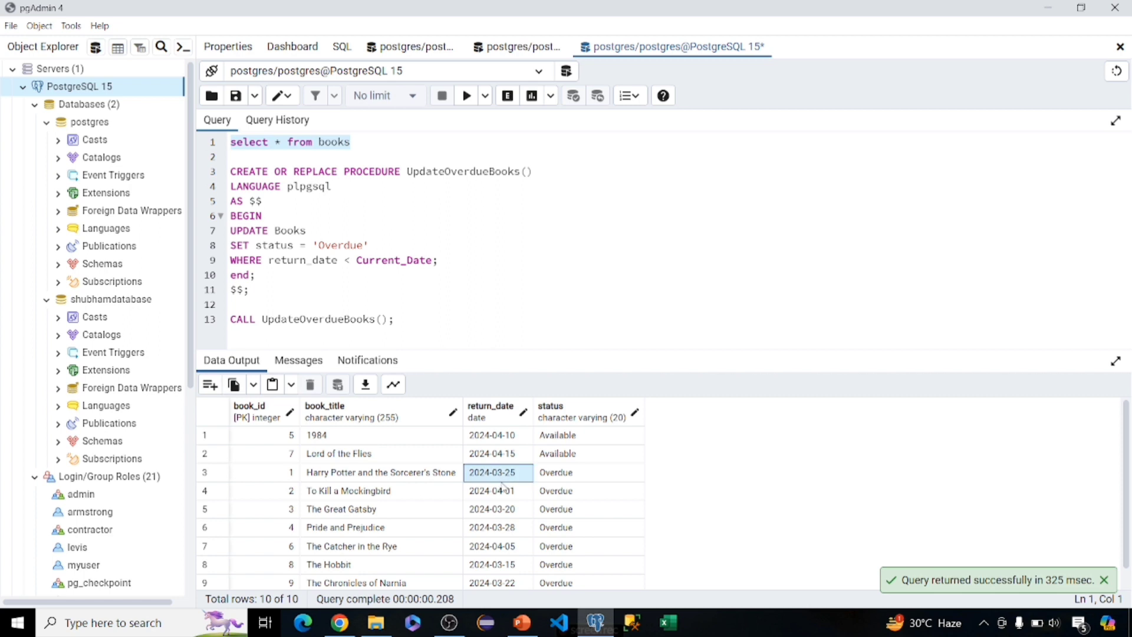
left_click(504, 497)
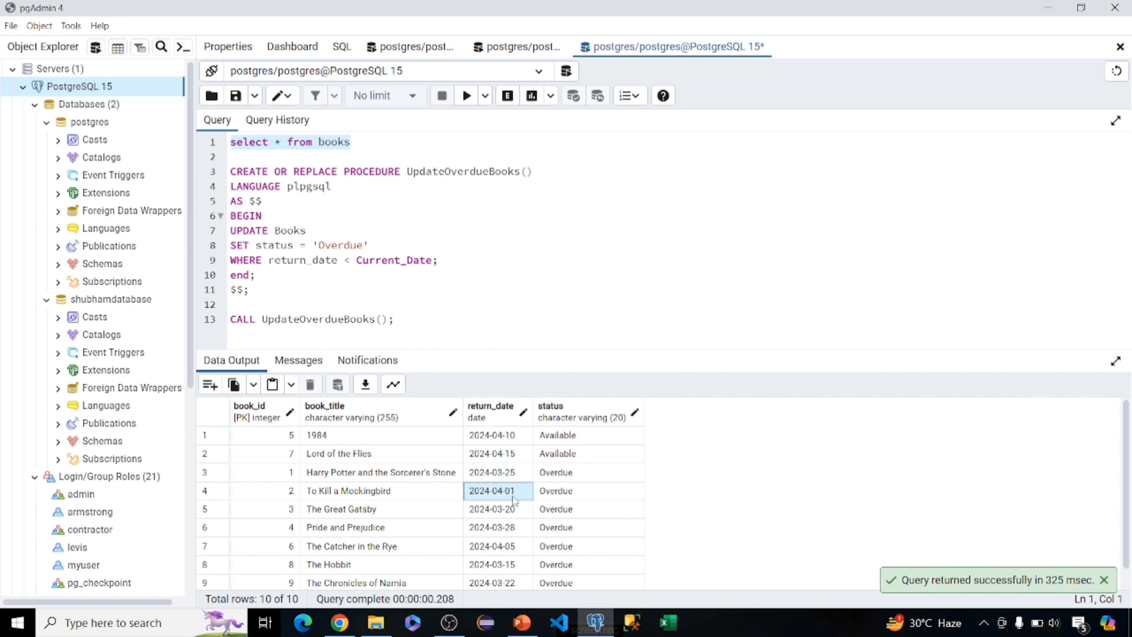
left_click(510, 514)
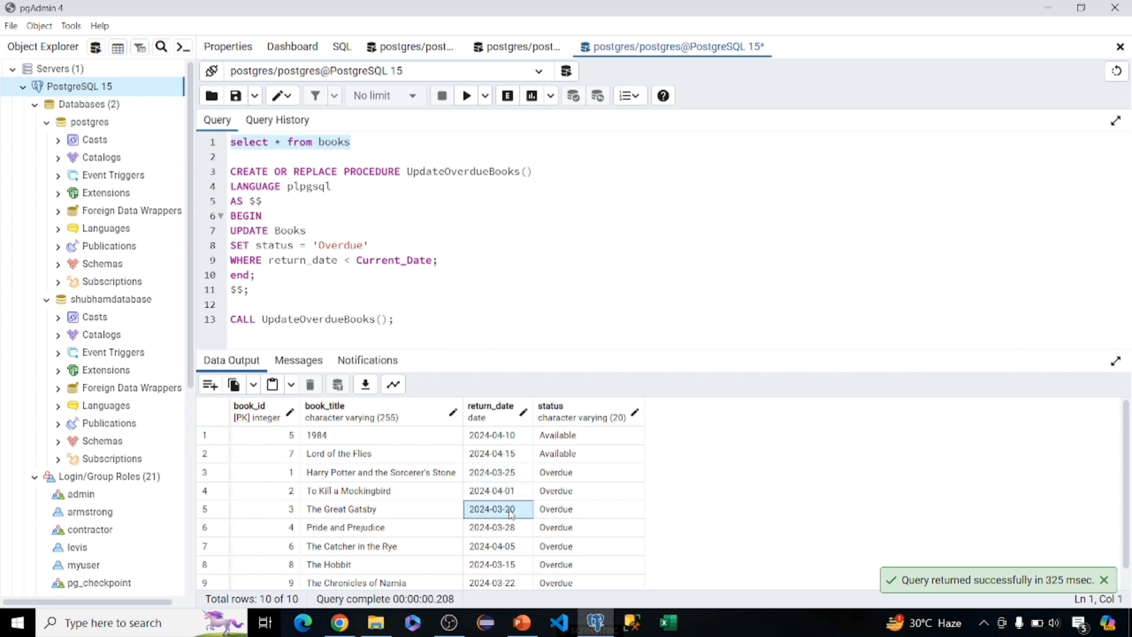
left_click(506, 530)
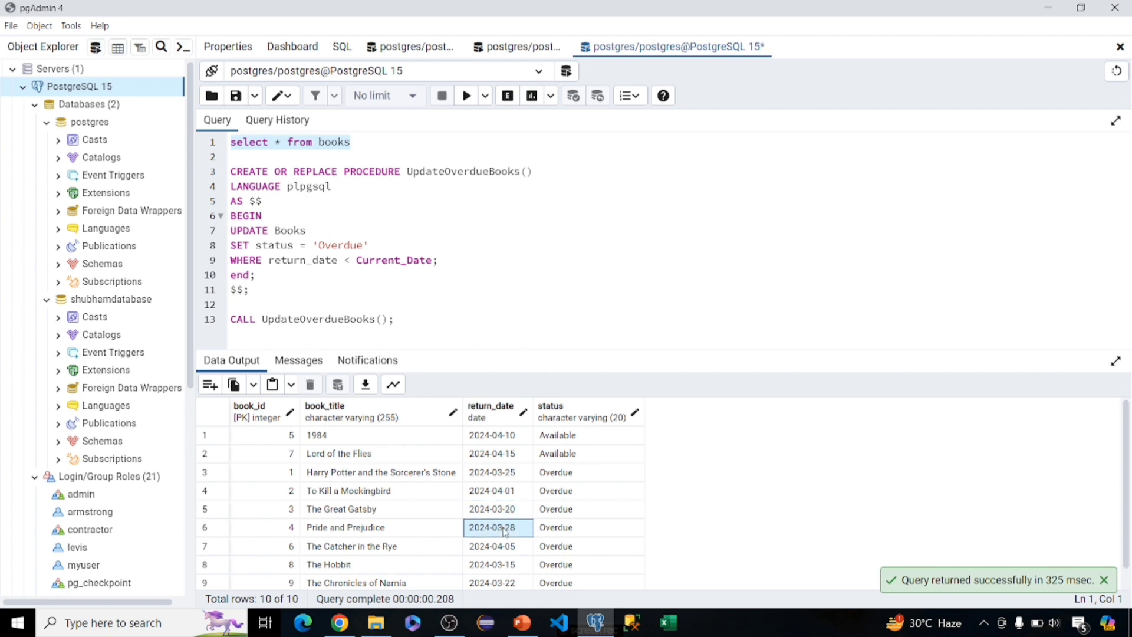
left_click(514, 435)
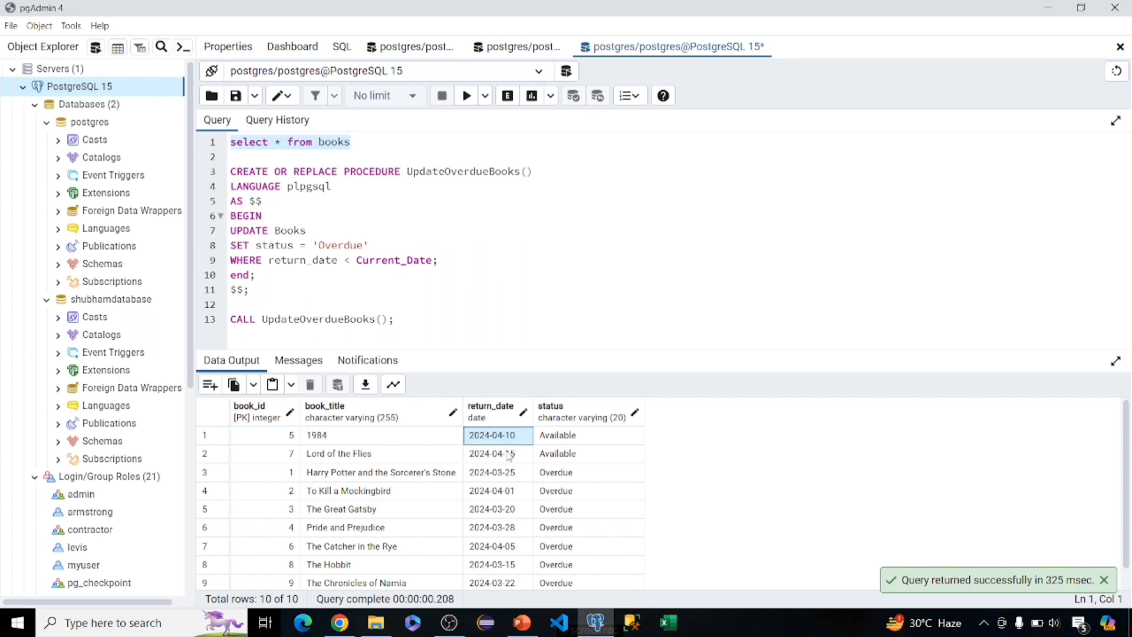
left_click(511, 456)
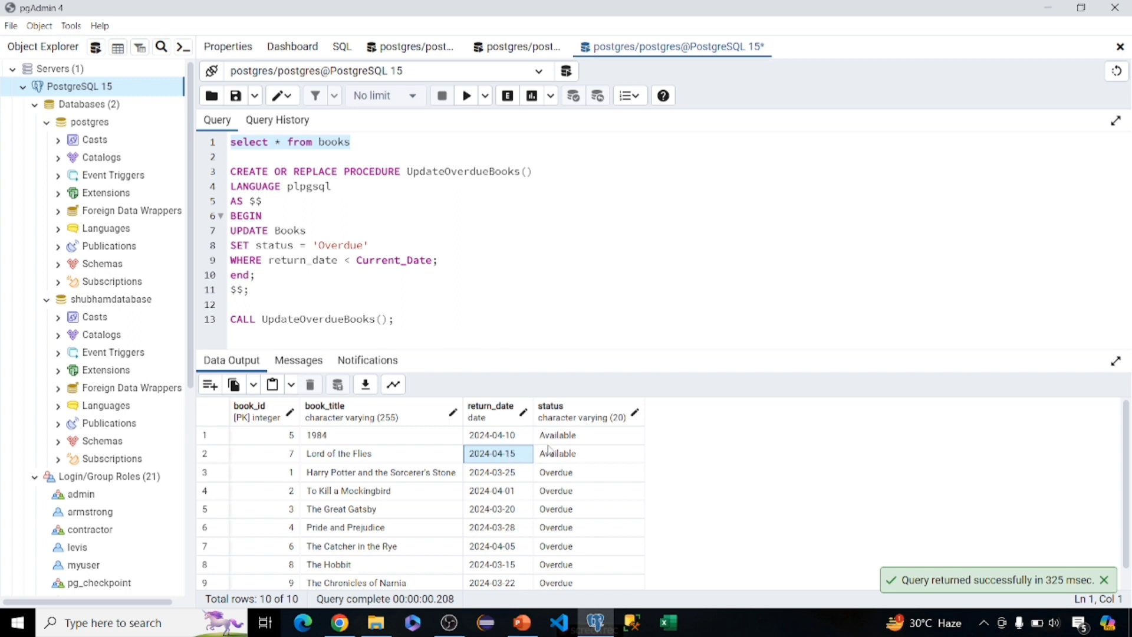
left_click(400, 323)
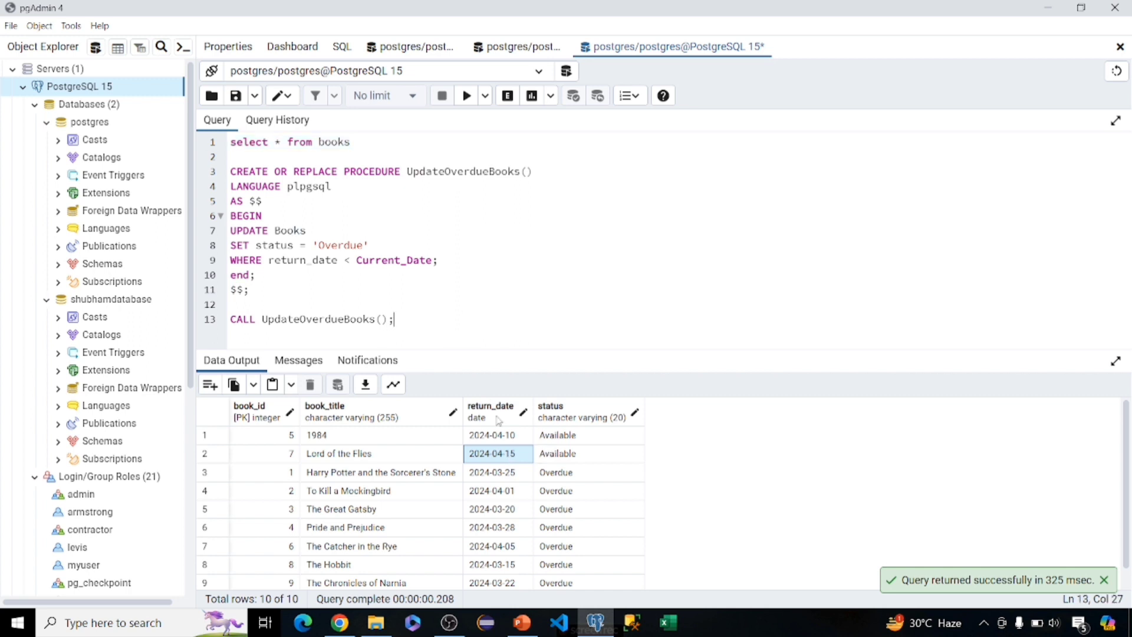
left_click(500, 435)
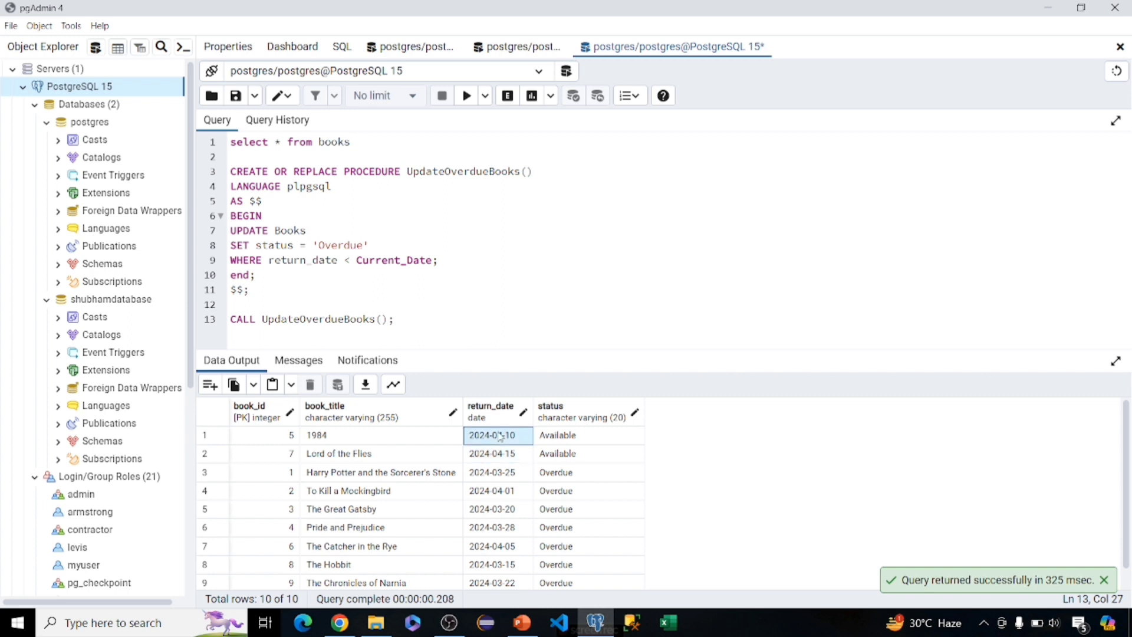
left_click(563, 437)
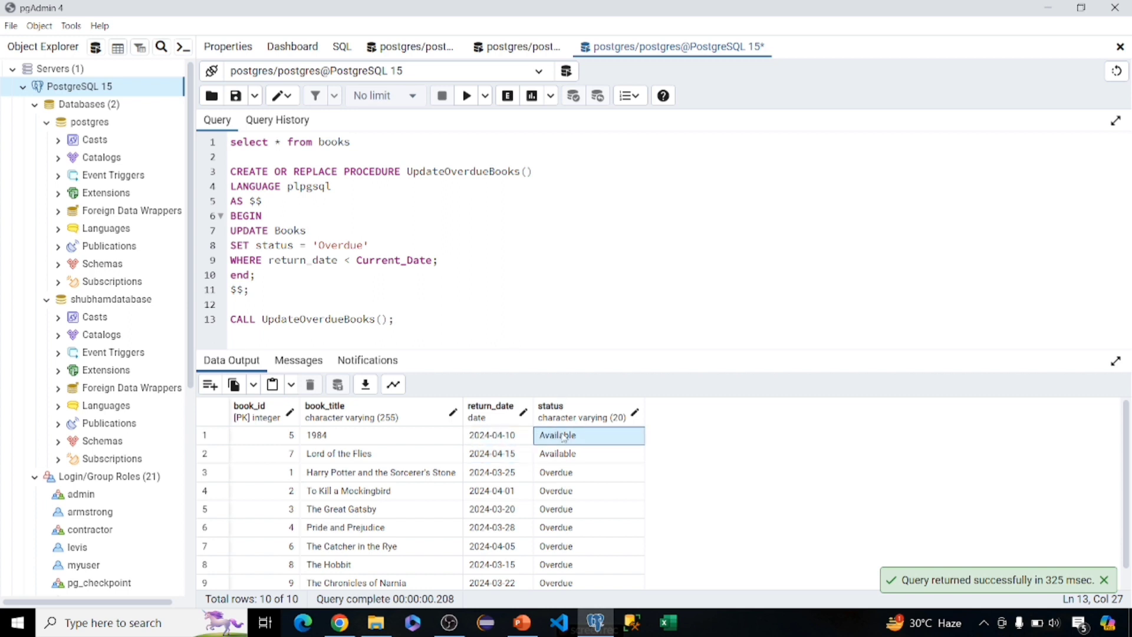
left_click(527, 460)
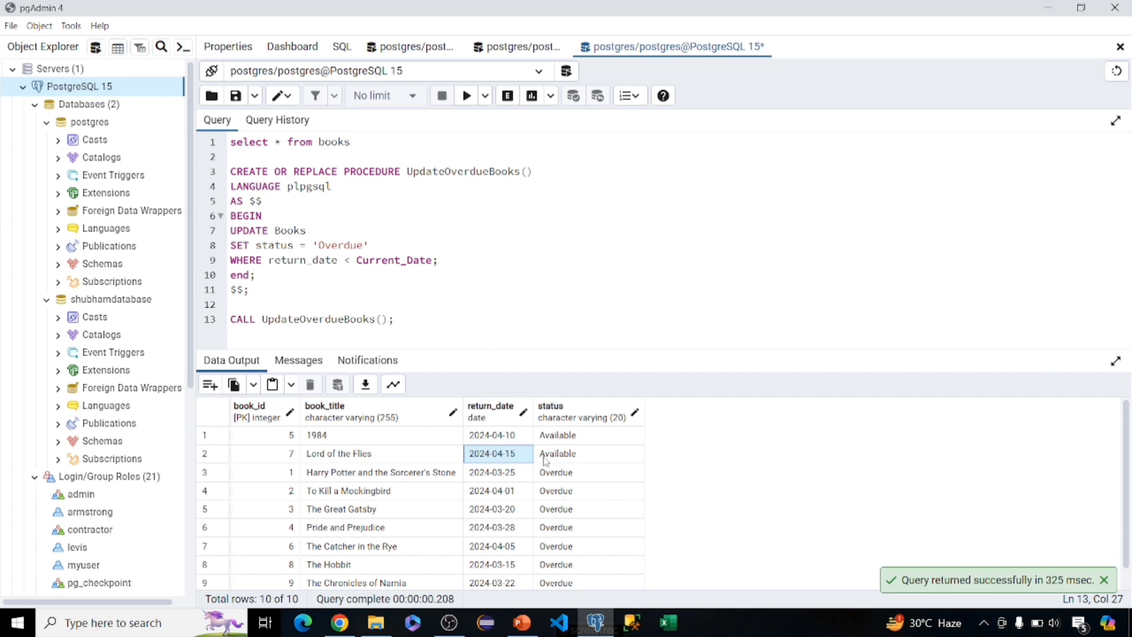
left_click(564, 461)
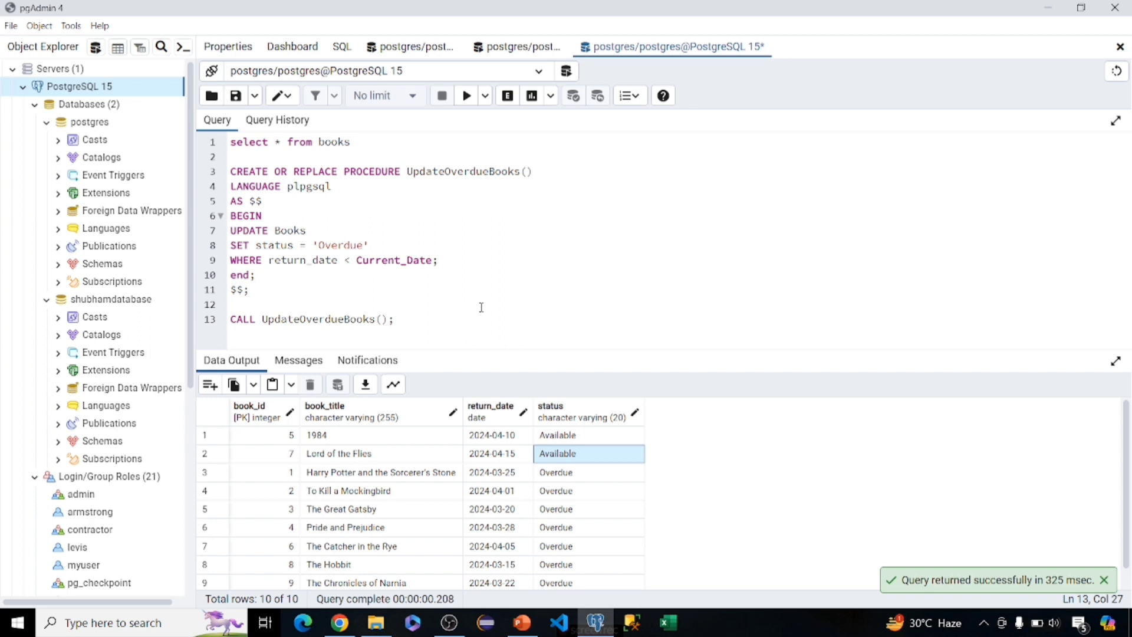
- Write DROP PROCEDURE IF EXISTS UpdateOverdueBooks(); on line 15, copying the name from line 3
left_click(482, 307)
left_click(427, 325)
key("Return")
key("Return")
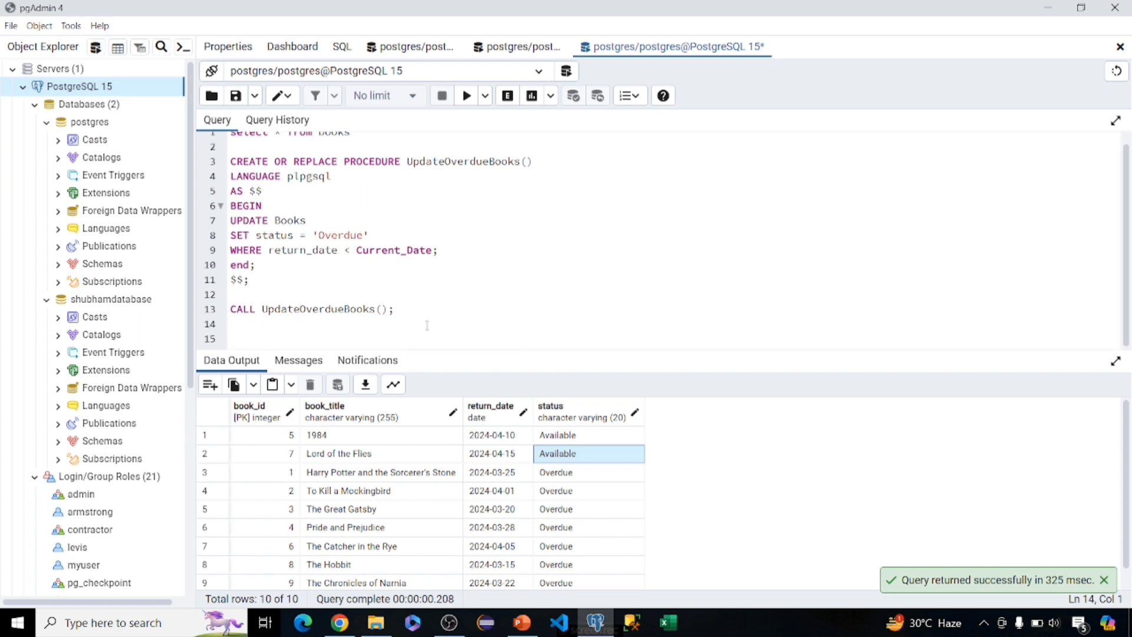
key("Down")
type("DRO")
type("P PR")
type("OCEDURE ")
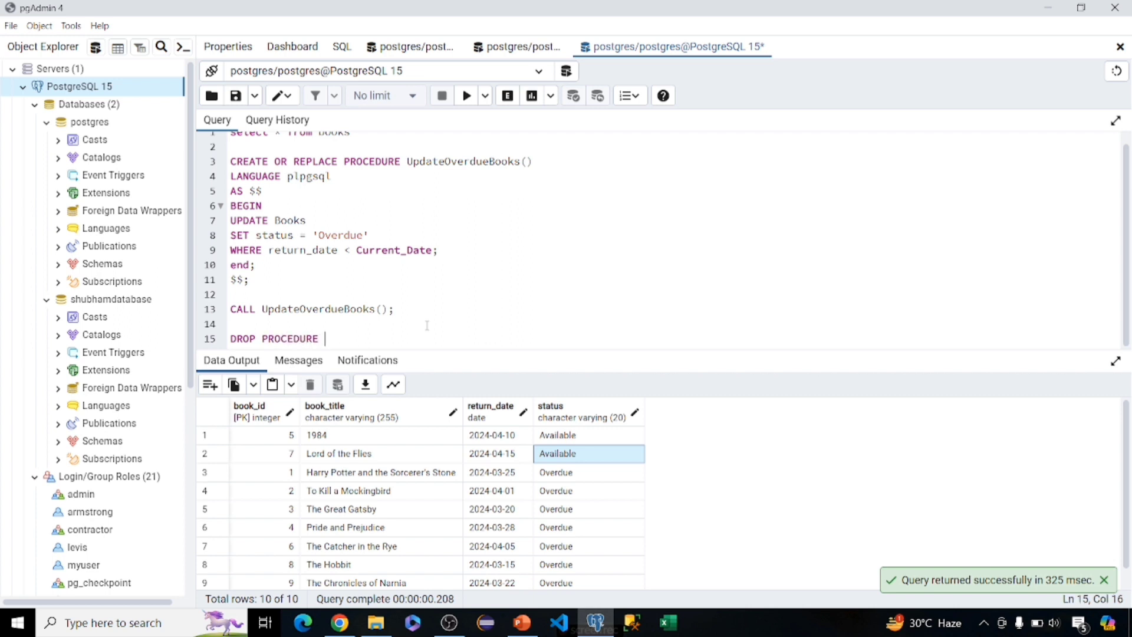
type("IF ")
type("EXIS")
type("TS")
double_click(518, 161)
left_click_drag(535, 162, 535, 161)
key("ctrl+c")
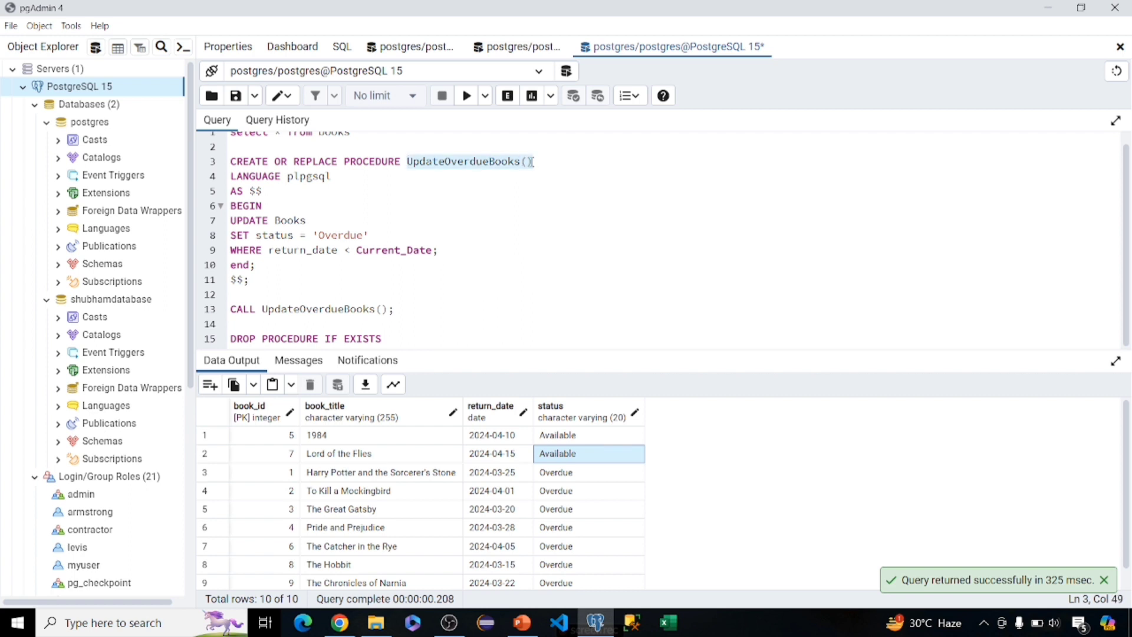
left_click(412, 338)
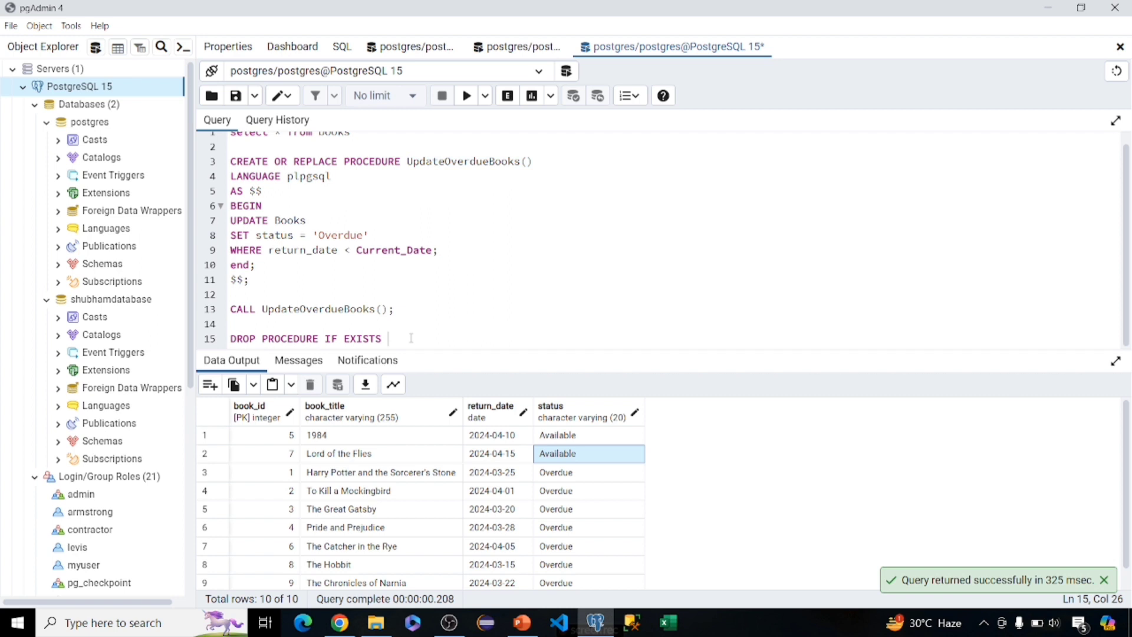
key("ctrl+v")
type(";")
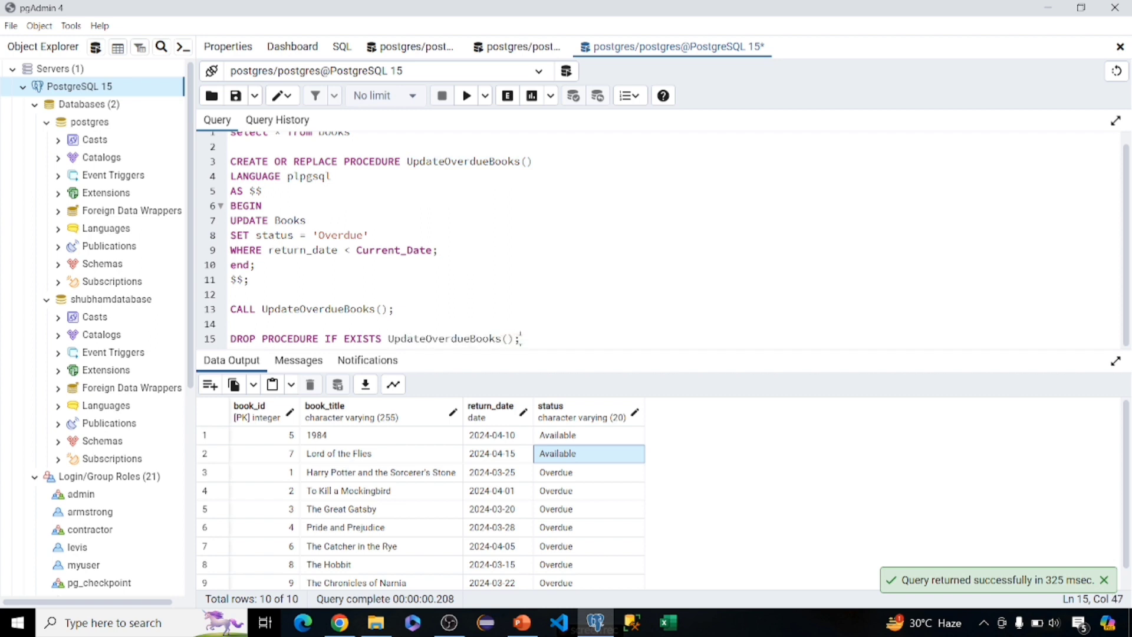
left_click(228, 341, "shift")
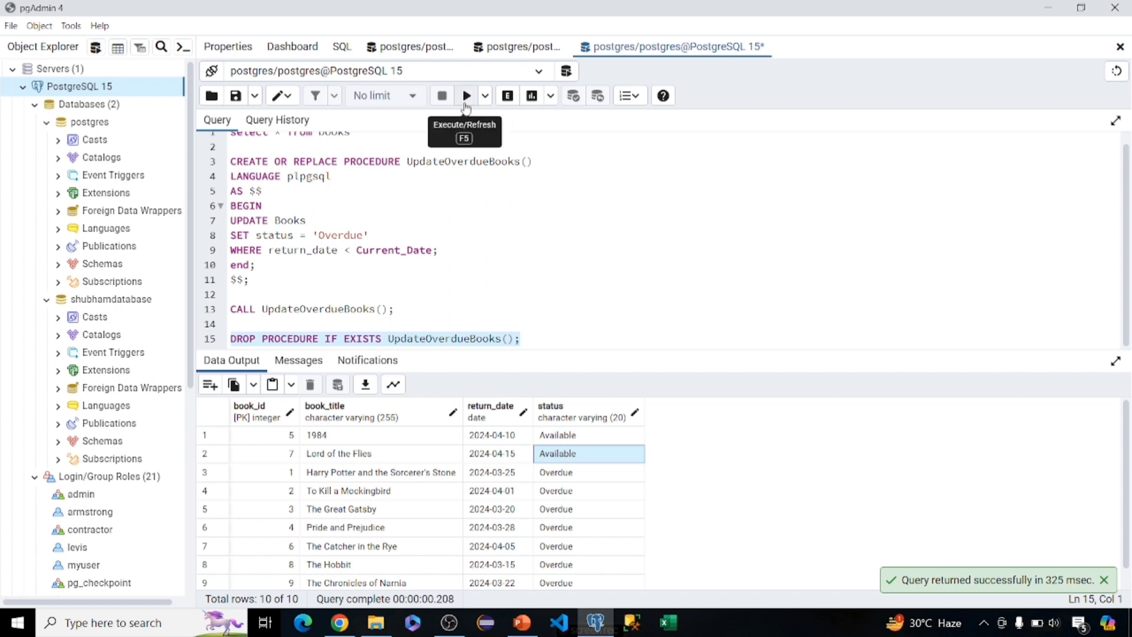
- Run the DROP statement, then rerun the CALL to get the procedure-does-not-exist error
left_click(466, 95)
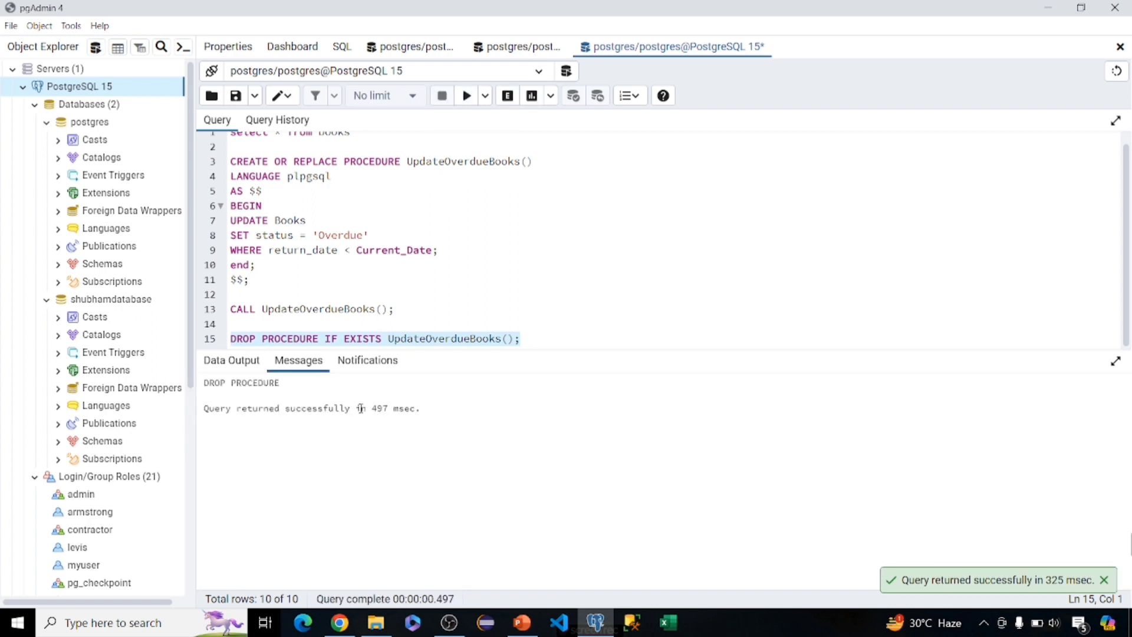
left_click(394, 309)
left_click(230, 309, "shift")
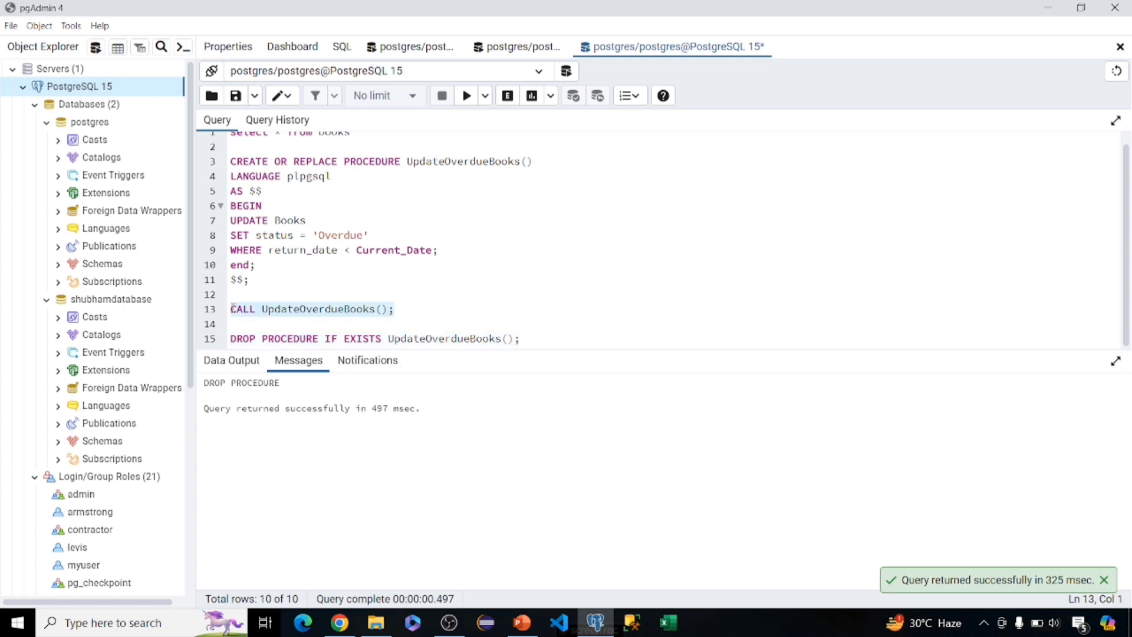
left_click(467, 96)
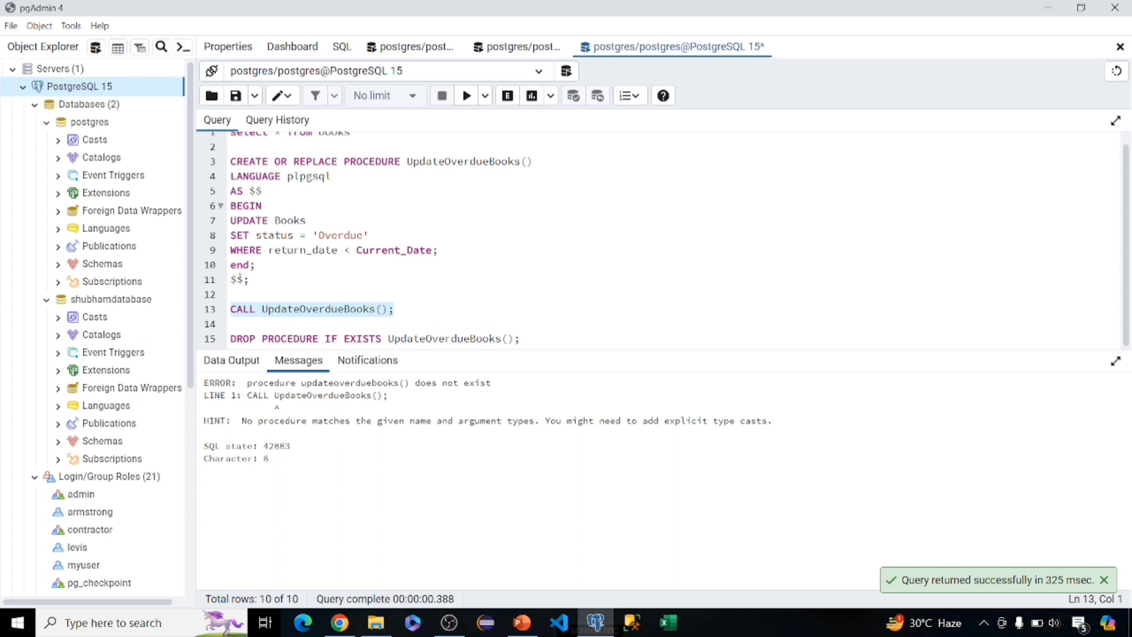
- Recreate UpdateOverdueBooks from its lines 3–11 definition, then run its CALL statement
left_click_drag(254, 281, 227, 163)
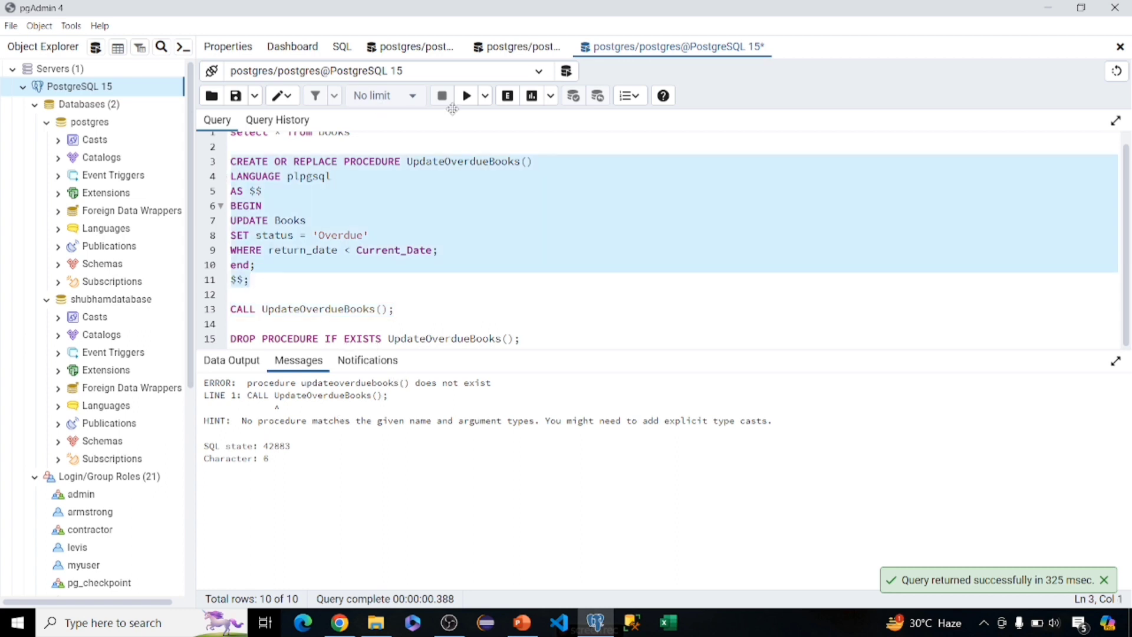
left_click(467, 100)
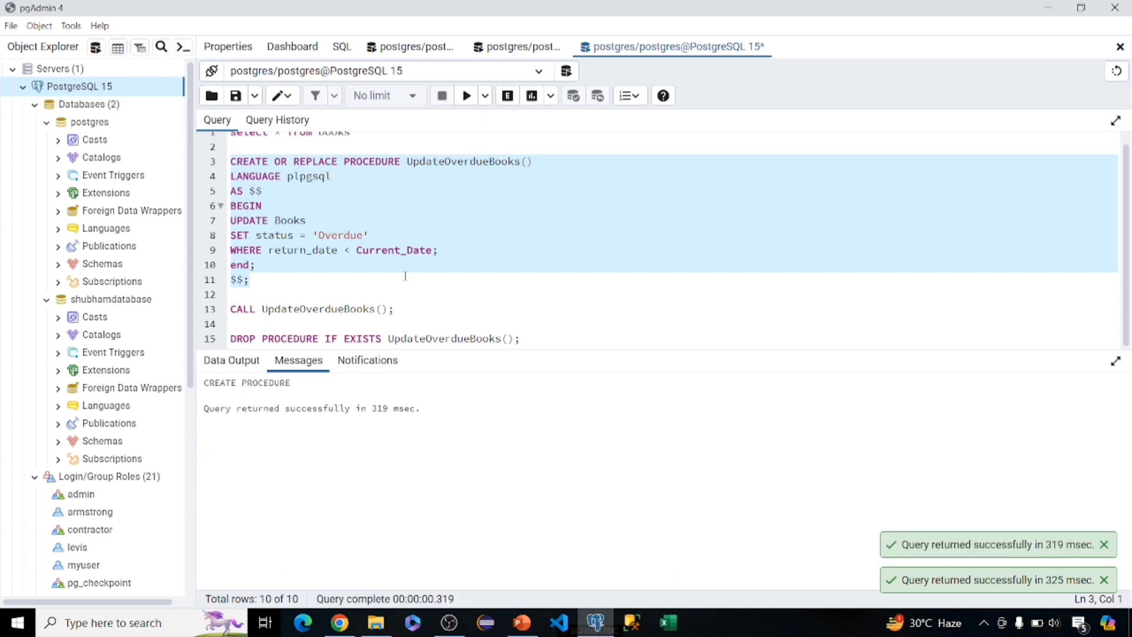
left_click(400, 309)
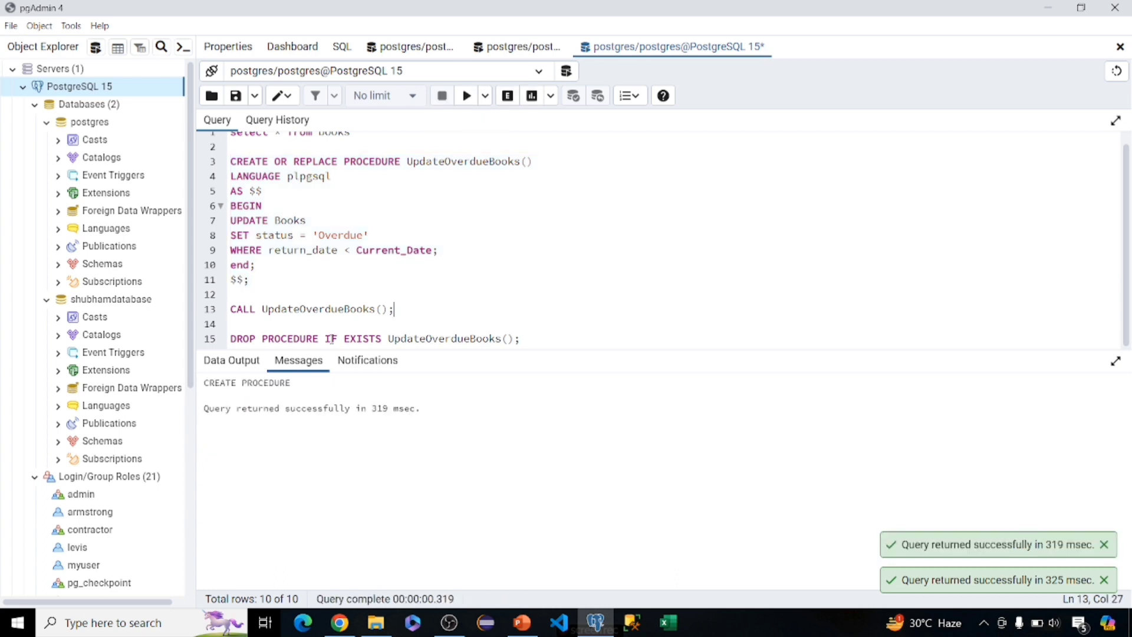
left_click_drag(393, 309, 230, 309)
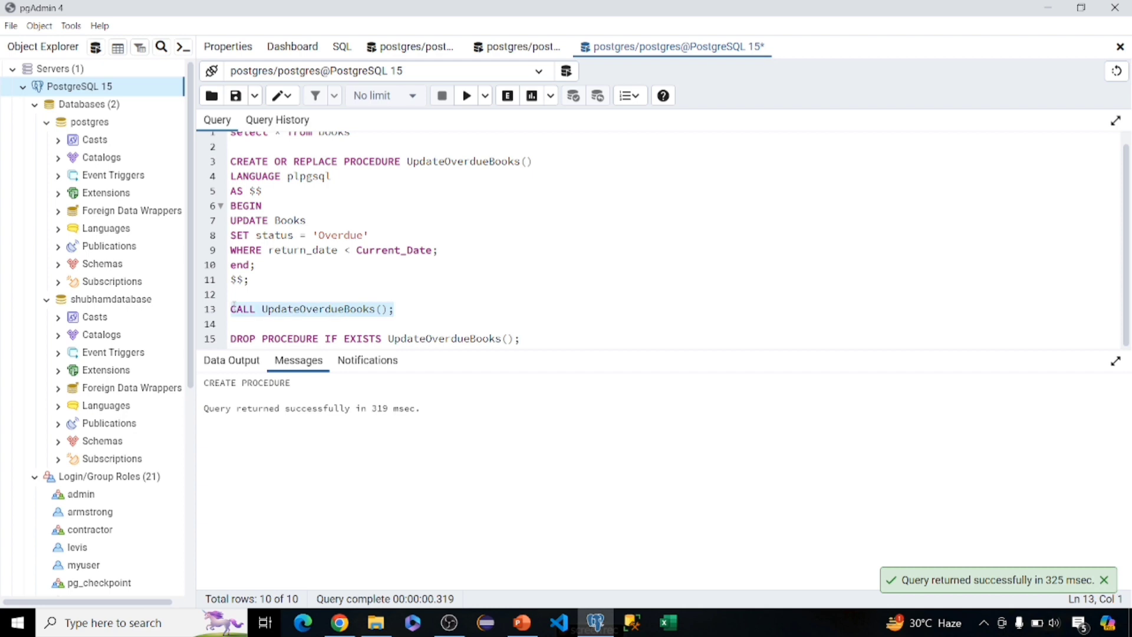
left_click(466, 95)
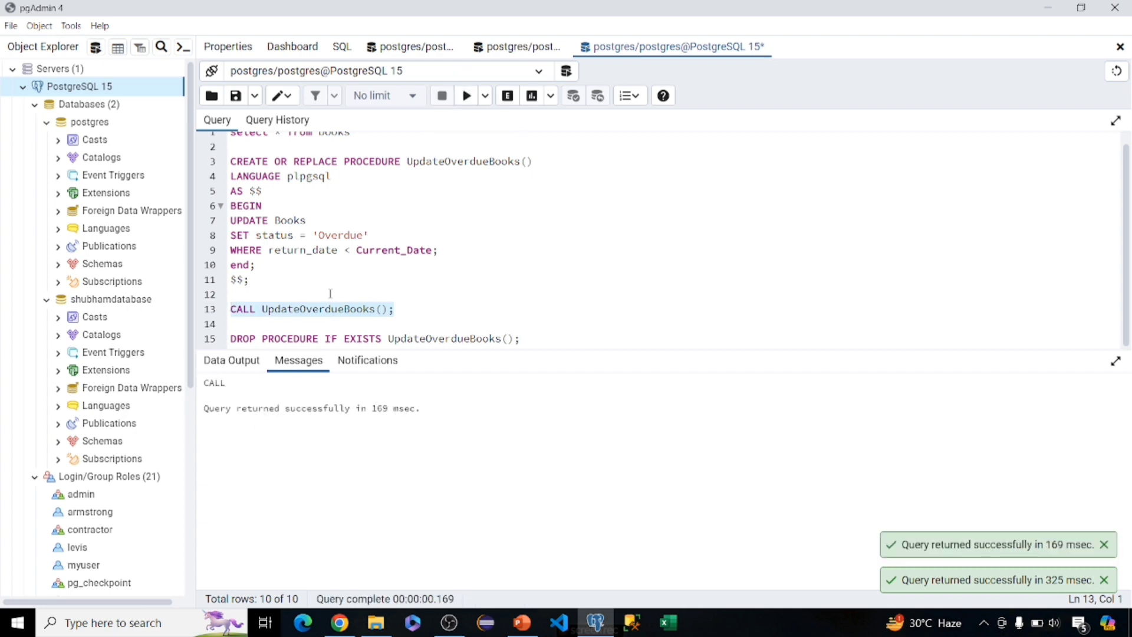
scroll(330, 295, "up", 1)
- Rerun the select * from books query, showing eight Overdue and two Available books
left_click(353, 142)
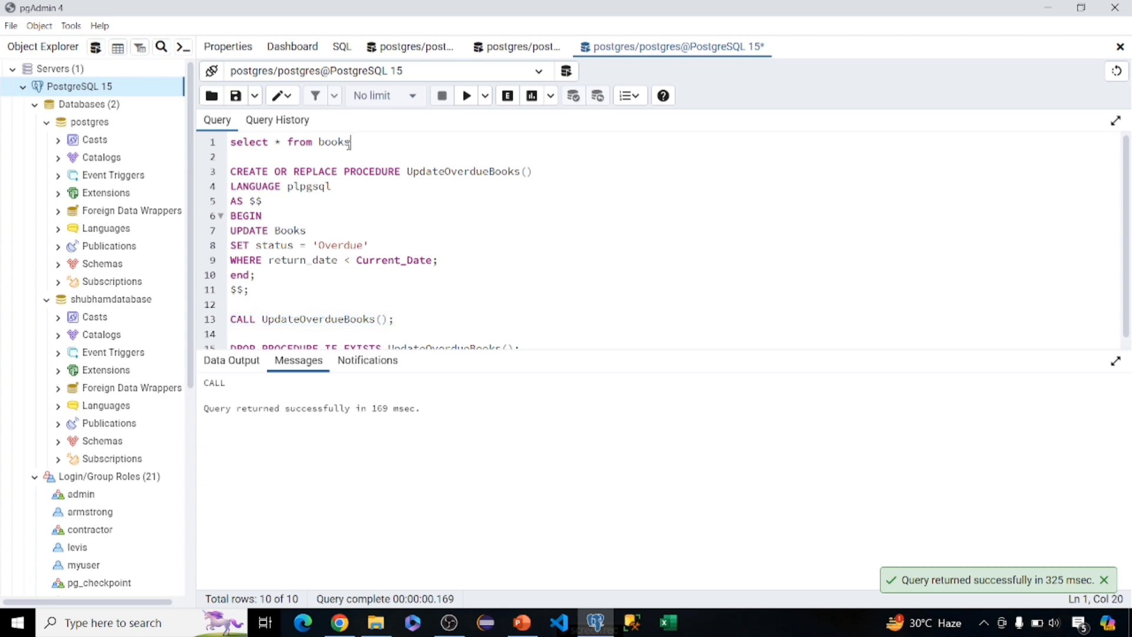
left_click_drag(363, 141, 228, 142)
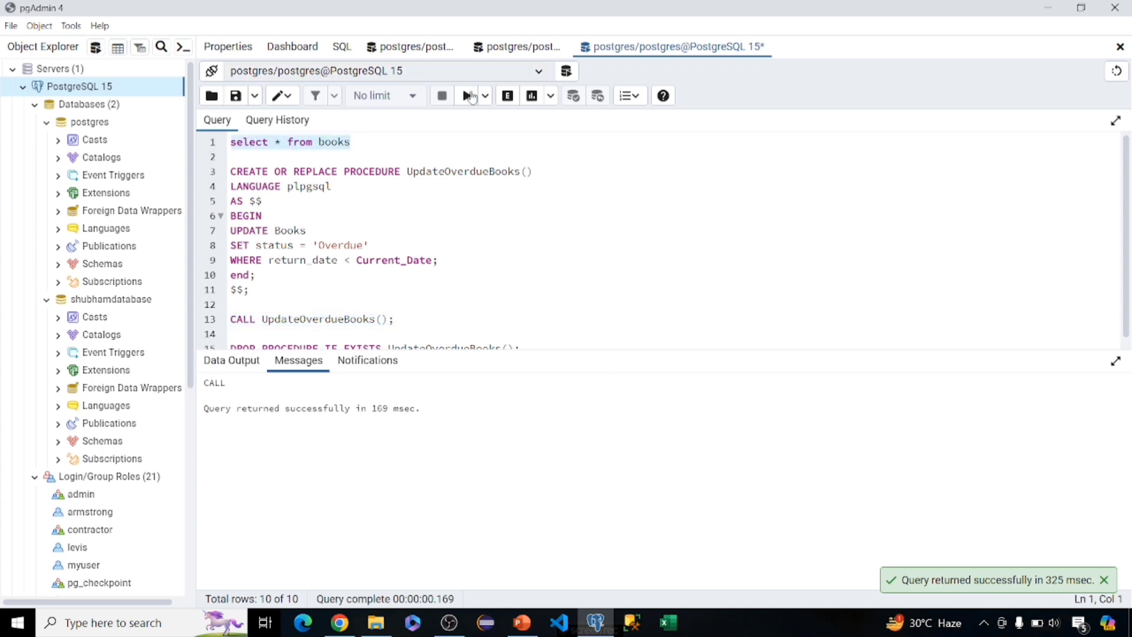
left_click(467, 96)
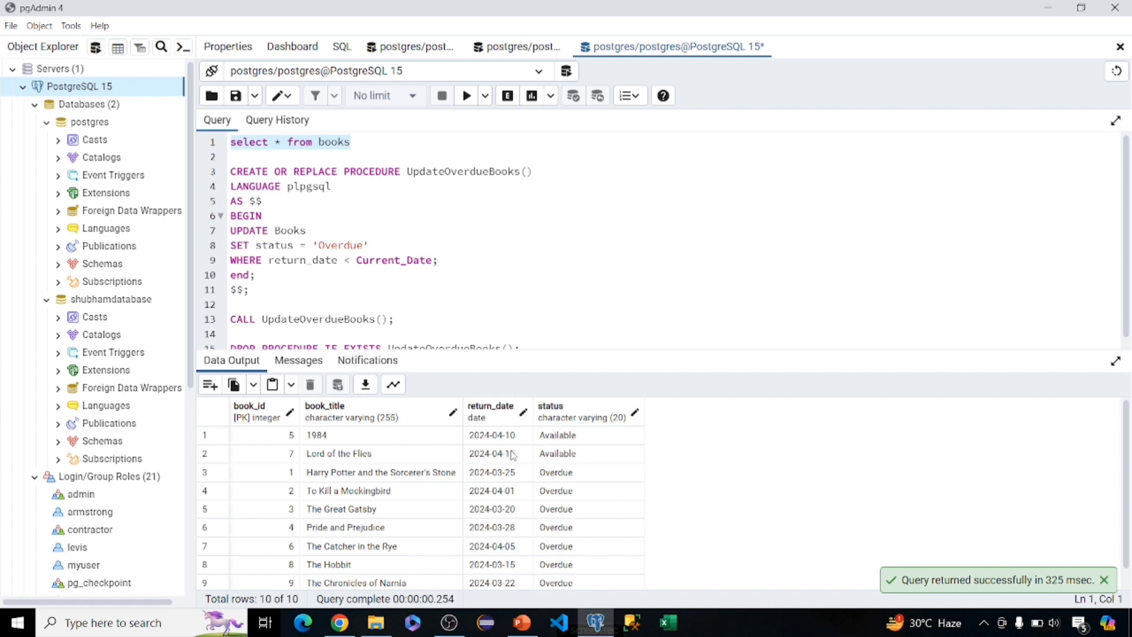
scroll(520, 338, "down", 1)
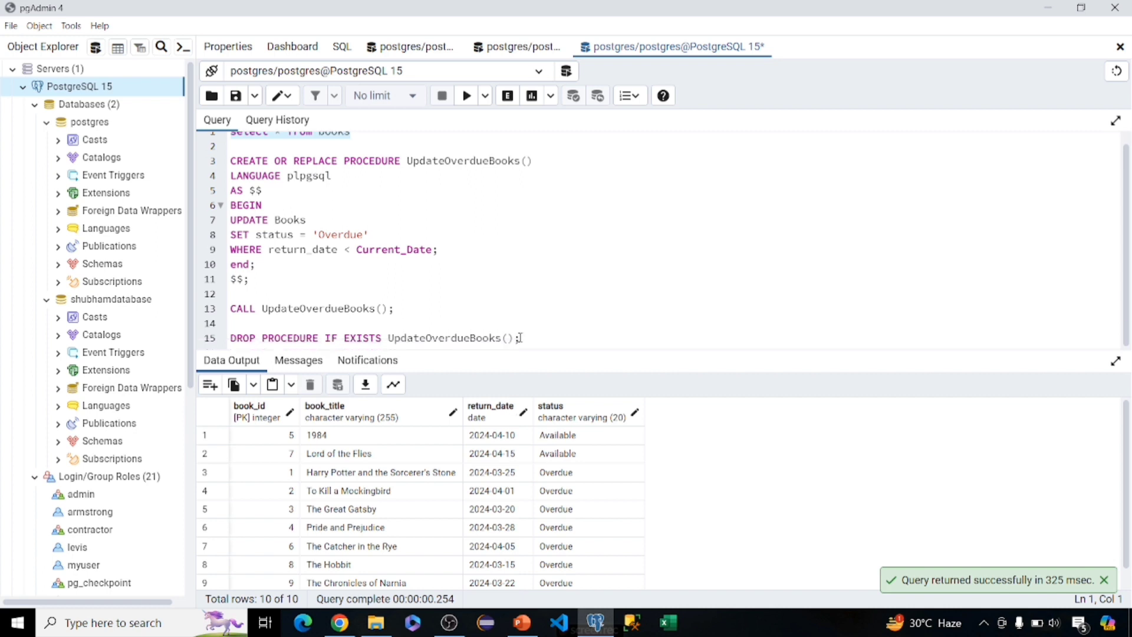